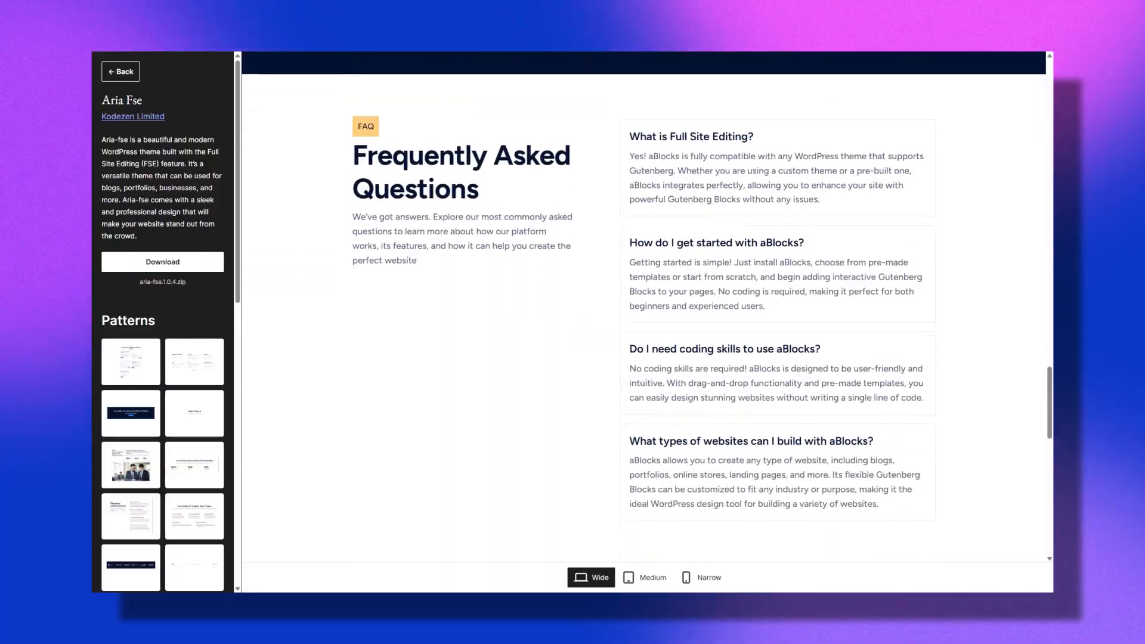
Look through the Aria Fse theme's home page preview and its Alternate image text and Counter with image patterns
{"action": "scroll", "coordinate": [646, 306], "scroll_direction": "down", "scroll_amount": 7}
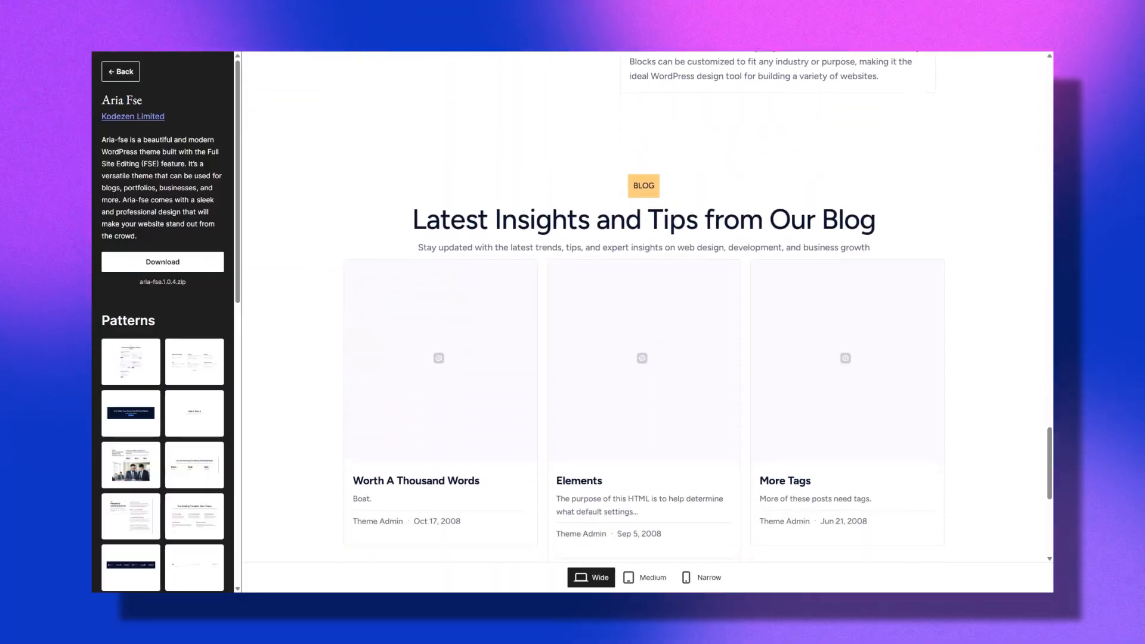
{"action": "scroll", "coordinate": [644, 307], "scroll_direction": "down", "scroll_amount": 1}
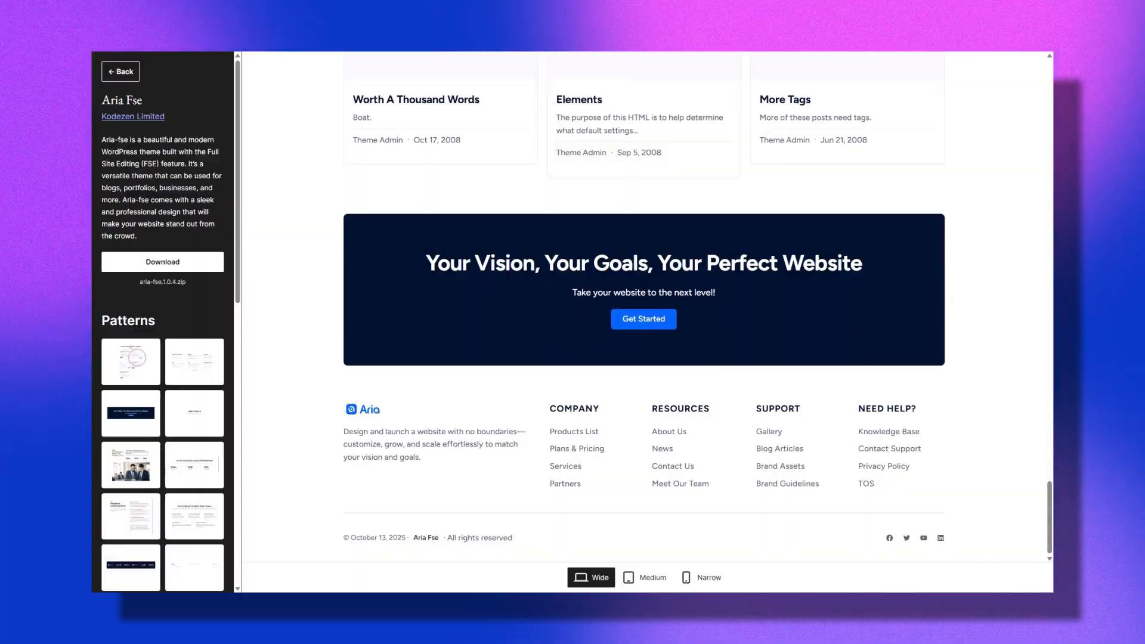
{"action": "left_click", "coordinate": [137, 359]}
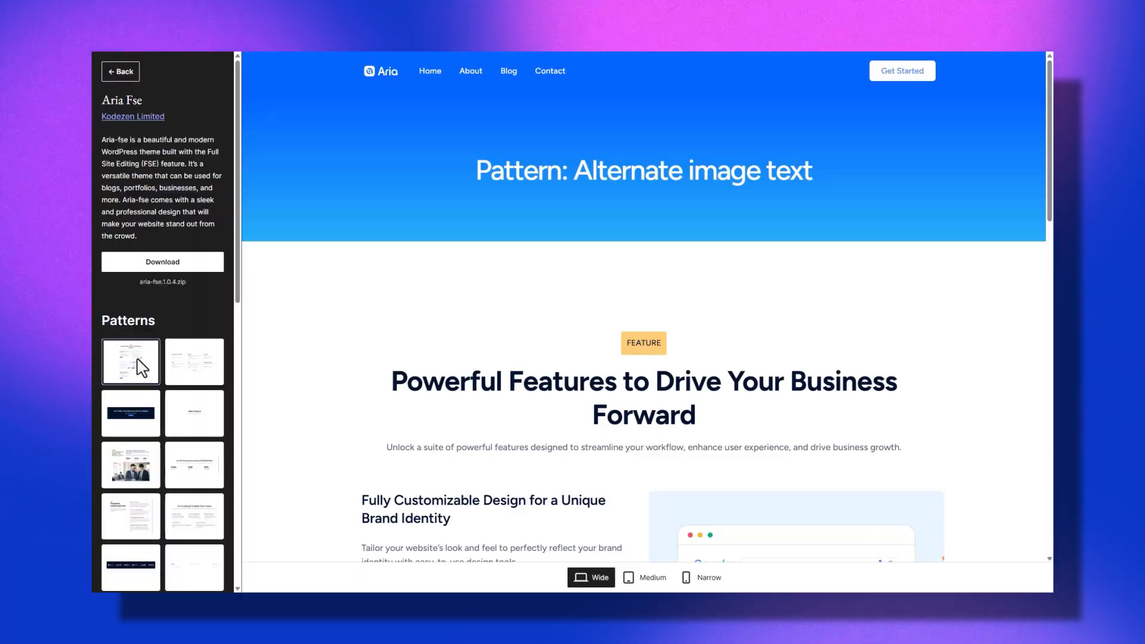
{"action": "scroll", "coordinate": [143, 267], "scroll_direction": "down", "scroll_amount": 5}
{"action": "left_click", "coordinate": [146, 186]}
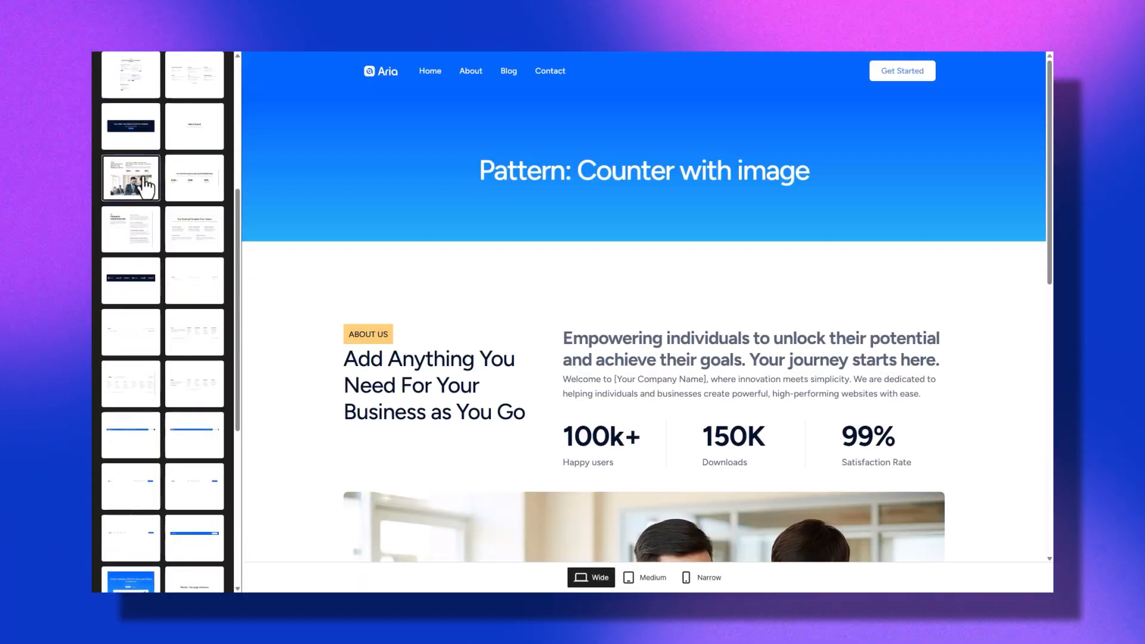
{"action": "scroll", "coordinate": [316, 235], "scroll_direction": "down", "scroll_amount": 1}
{"action": "scroll", "coordinate": [644, 308], "scroll_direction": "down", "scroll_amount": 6}
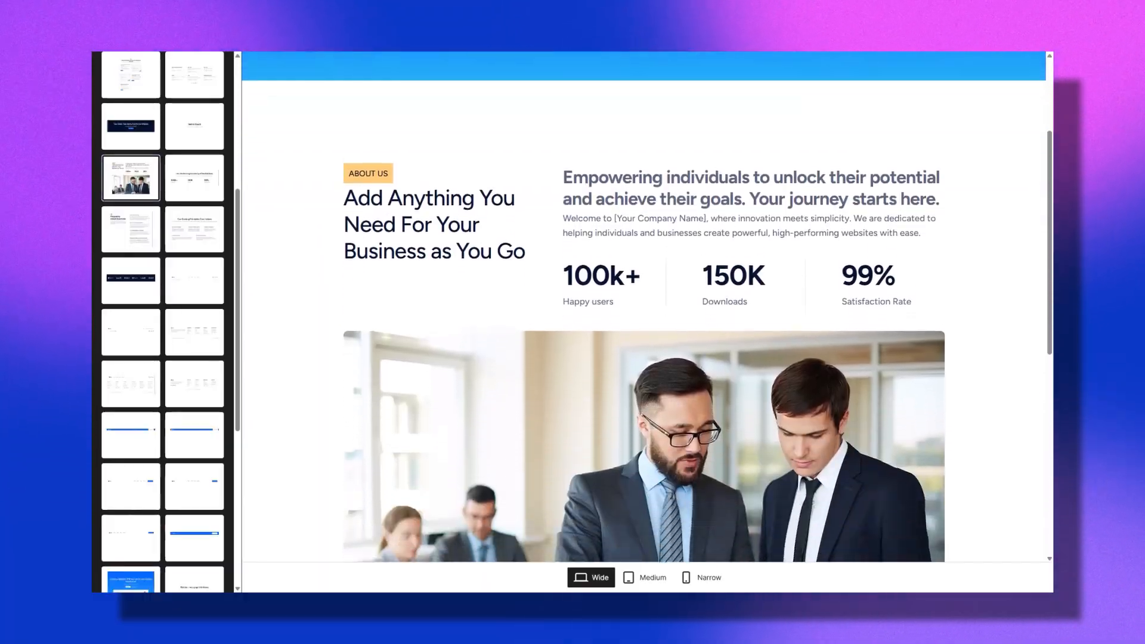
{"action": "scroll", "coordinate": [644, 307], "scroll_direction": "down", "scroll_amount": 3}
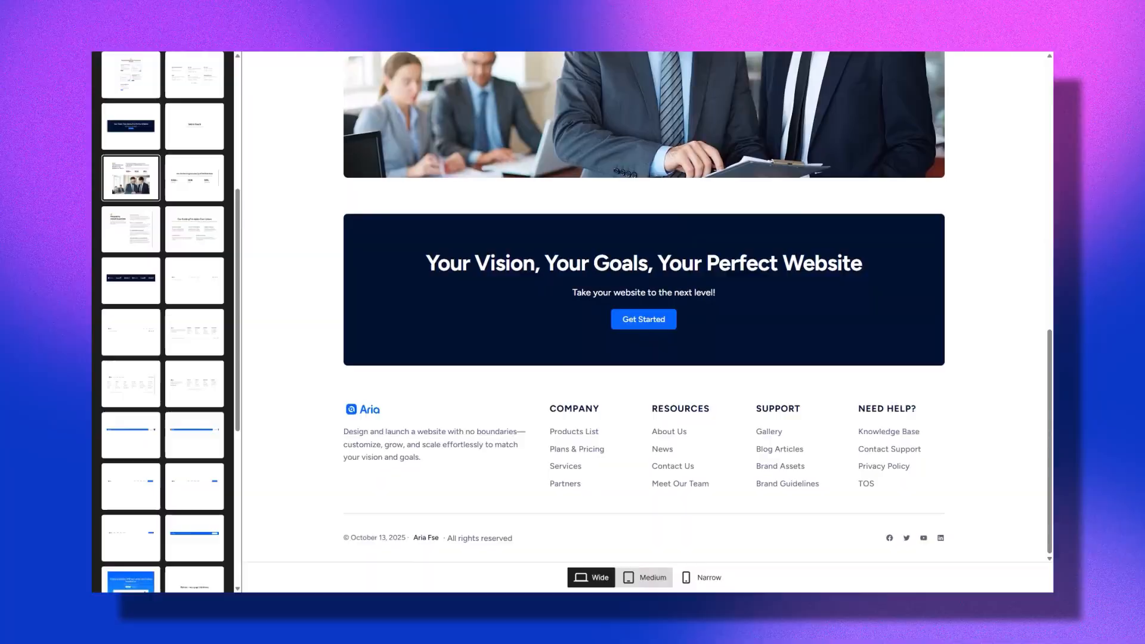
Check the Counter with image pattern's responsive layout at the Medium and Narrow preview widths
{"action": "left_click", "coordinate": [653, 577]}
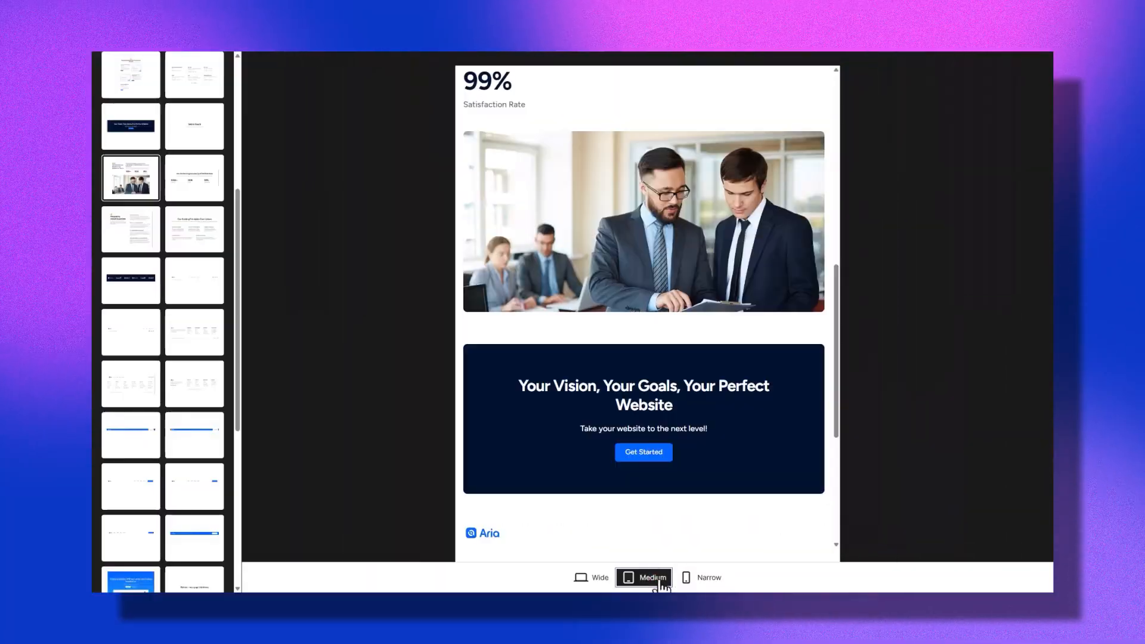
{"action": "left_click", "coordinate": [692, 579]}
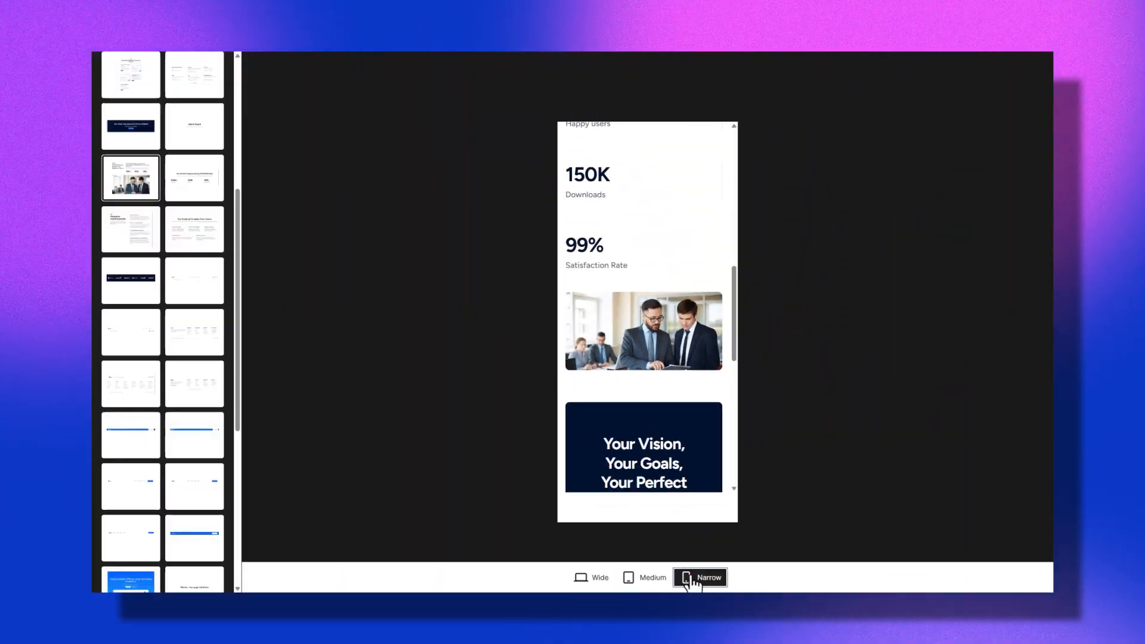
{"action": "scroll", "coordinate": [694, 492], "scroll_direction": "up", "scroll_amount": 10}
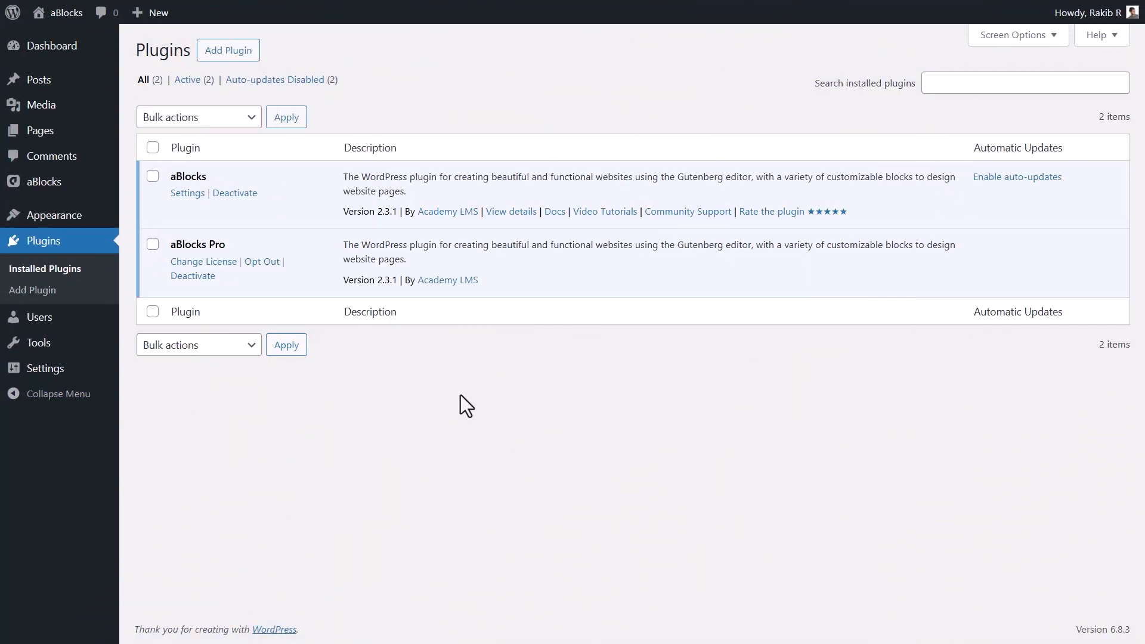
Go to adding a new theme in the WordPress dashboard and search the theme directory for "aria fse"
{"action": "mouse_move", "coordinate": [90, 221]}
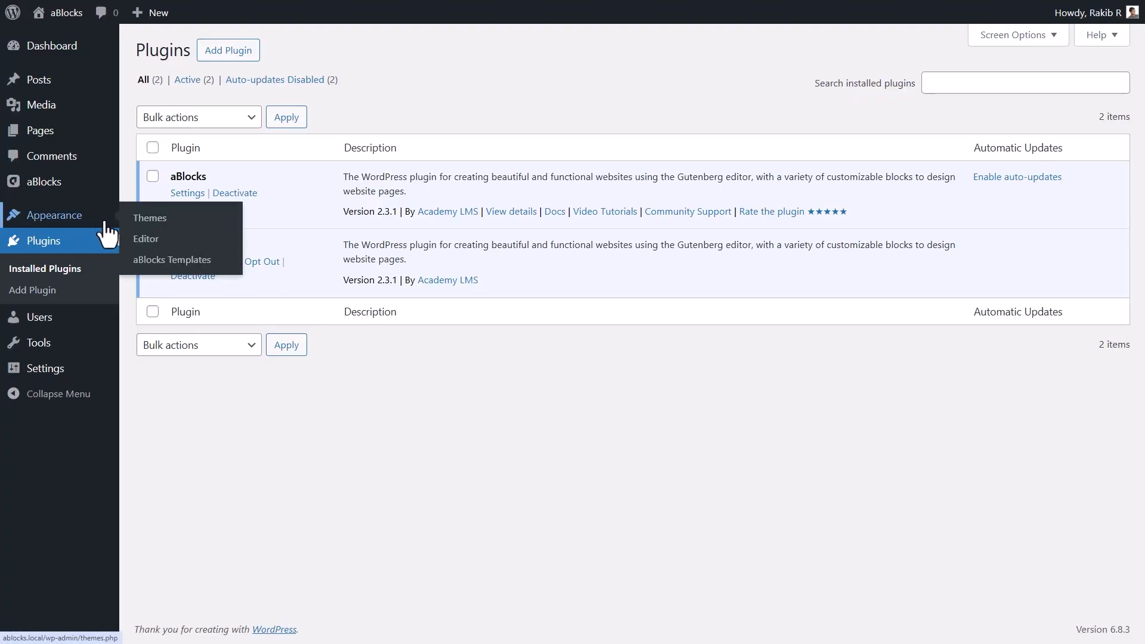
{"action": "left_click", "coordinate": [227, 215]}
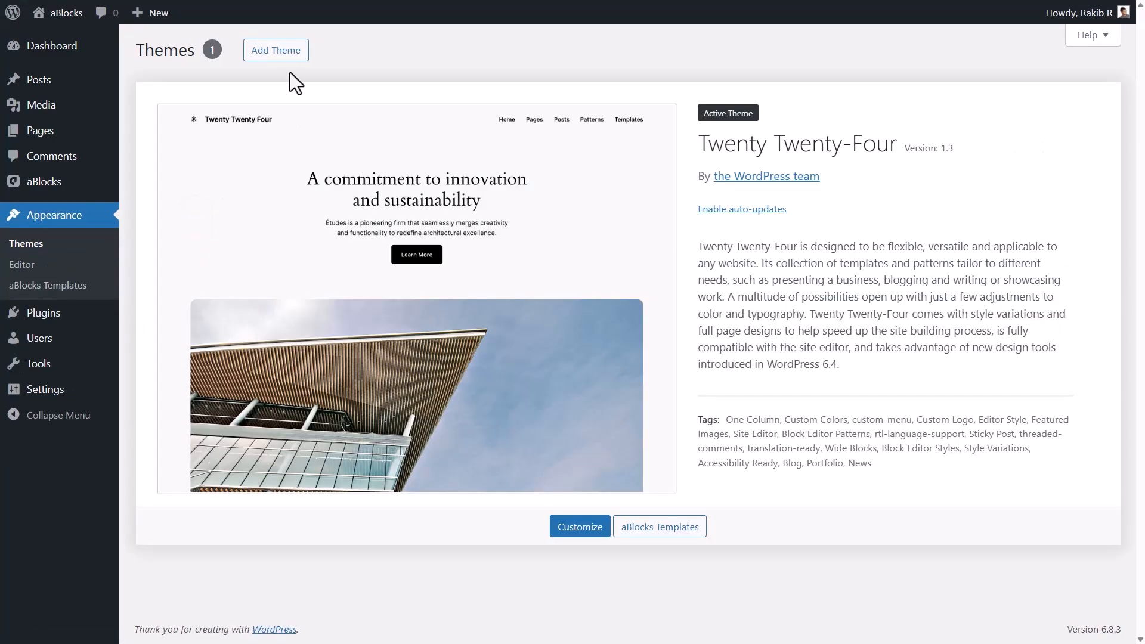
{"action": "left_click", "coordinate": [285, 54]}
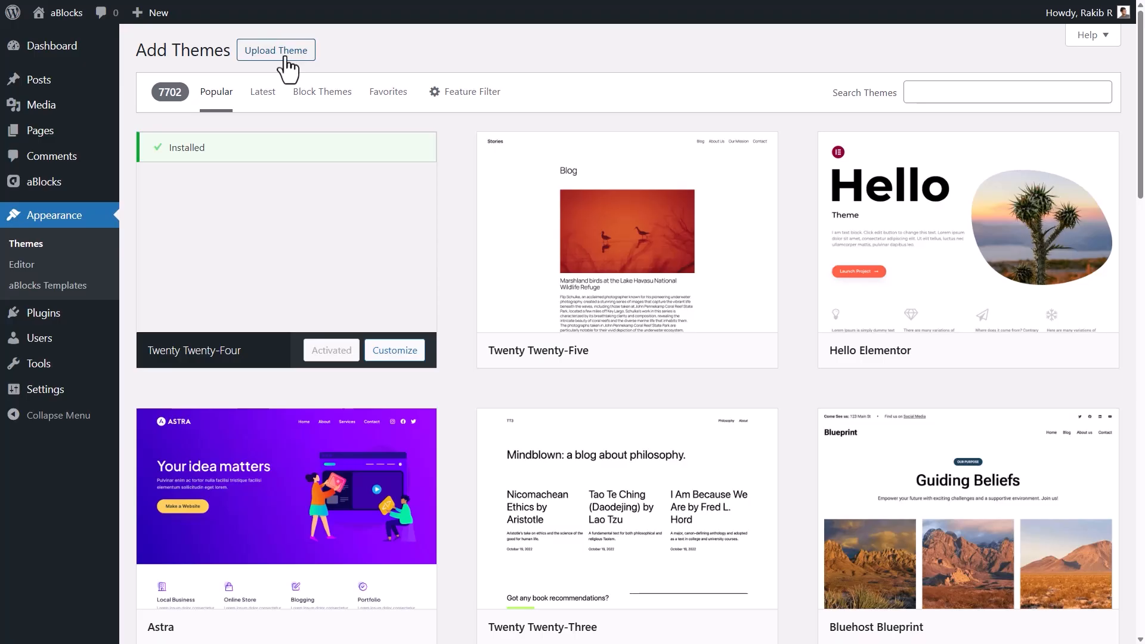
{"action": "left_click", "coordinate": [906, 94]}
{"action": "type", "text": "aria "}
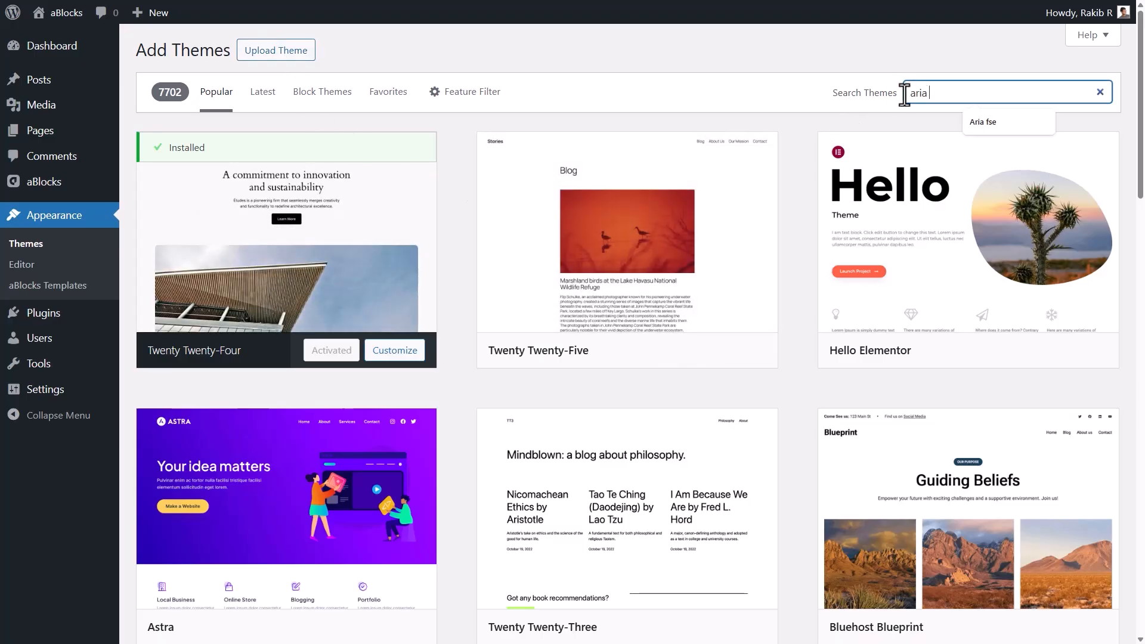
{"action": "type", "text": "fse"}
Preview the Aria Fse theme from the search results, then install and activate it
{"action": "scroll", "coordinate": [628, 357], "scroll_direction": "down", "scroll_amount": 14}
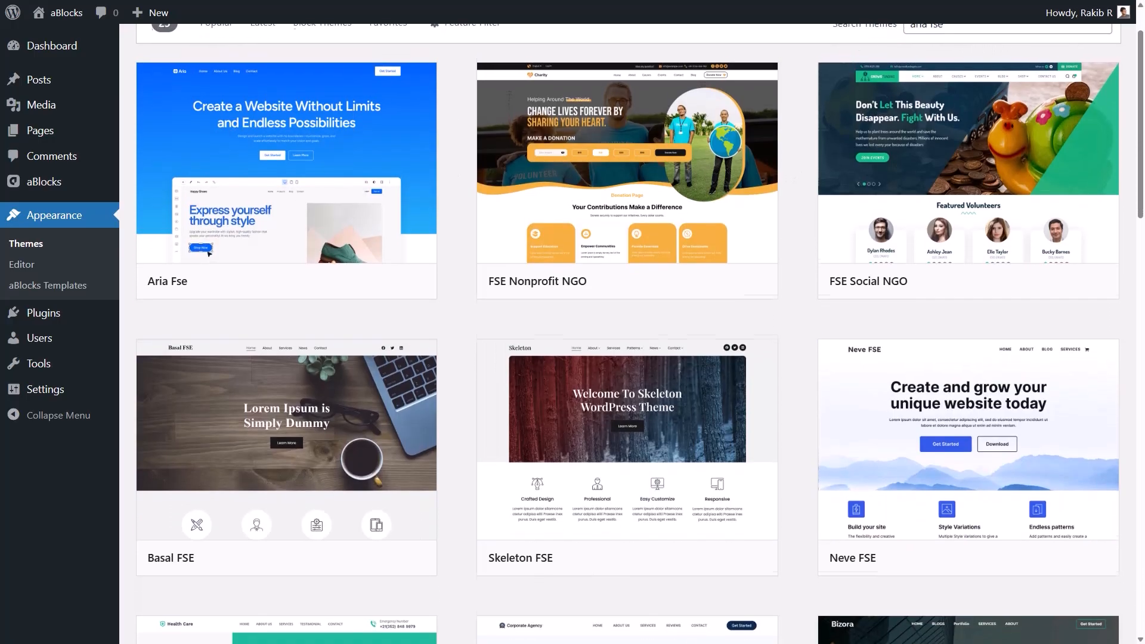
{"action": "scroll", "coordinate": [628, 357], "scroll_direction": "down", "scroll_amount": 15}
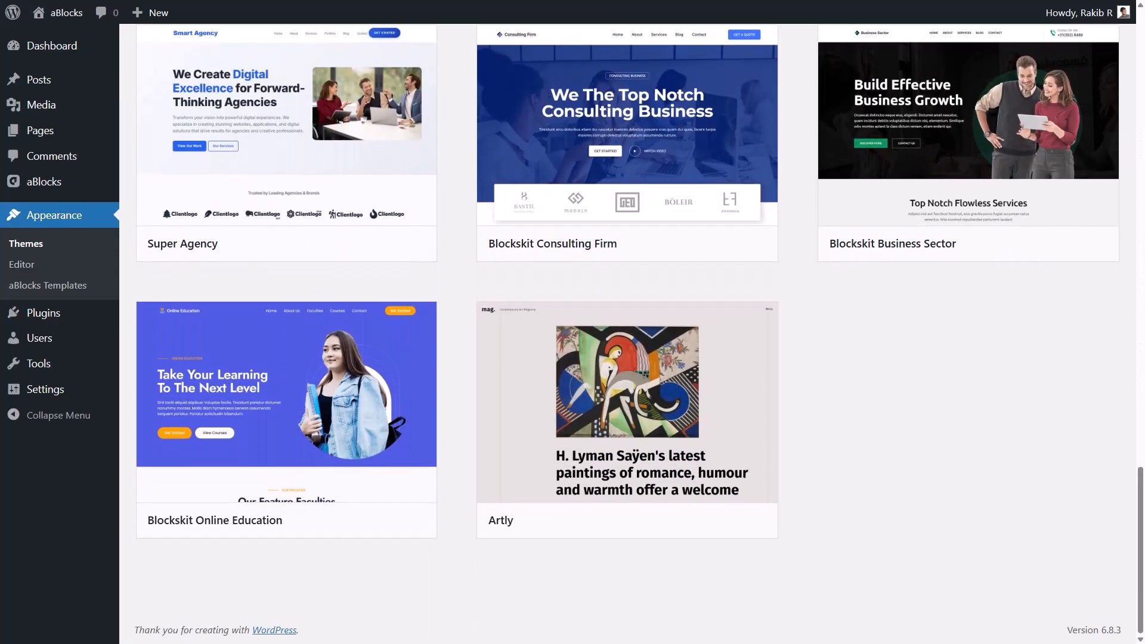
{"action": "scroll", "coordinate": [210, 323], "scroll_direction": "up", "scroll_amount": 20}
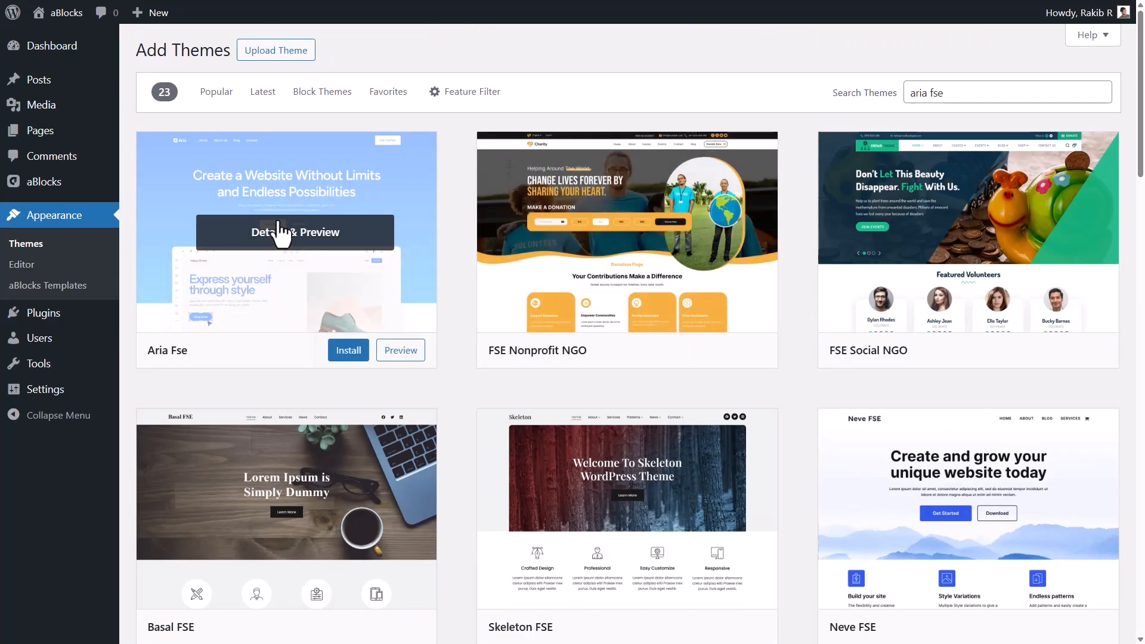
{"action": "left_click", "coordinate": [275, 239]}
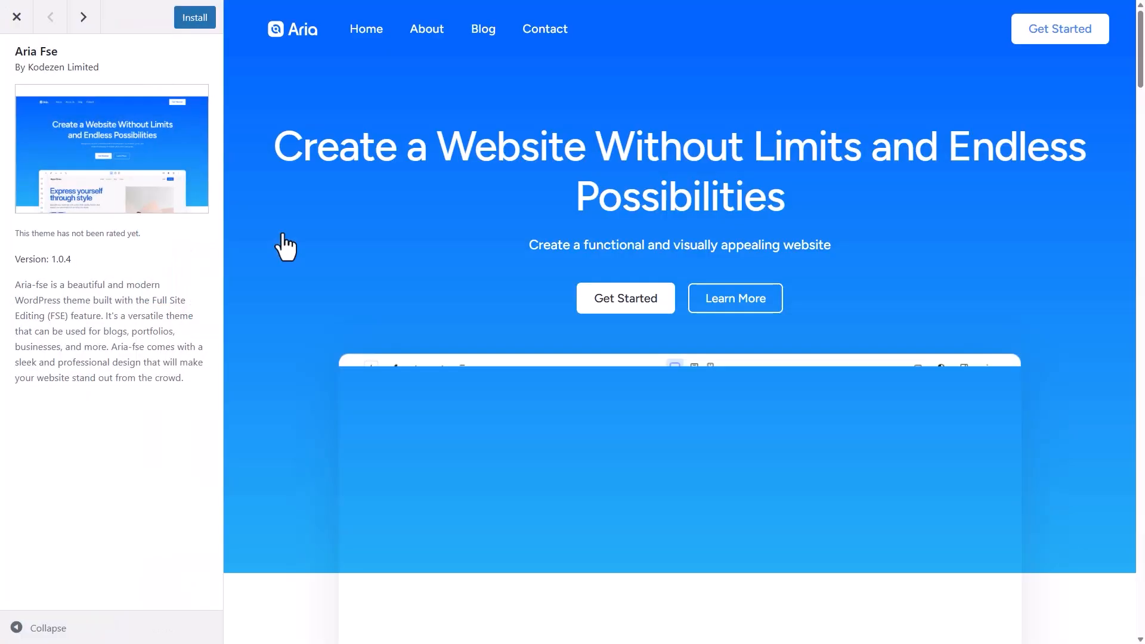
{"action": "scroll", "coordinate": [282, 235], "scroll_direction": "down", "scroll_amount": 20}
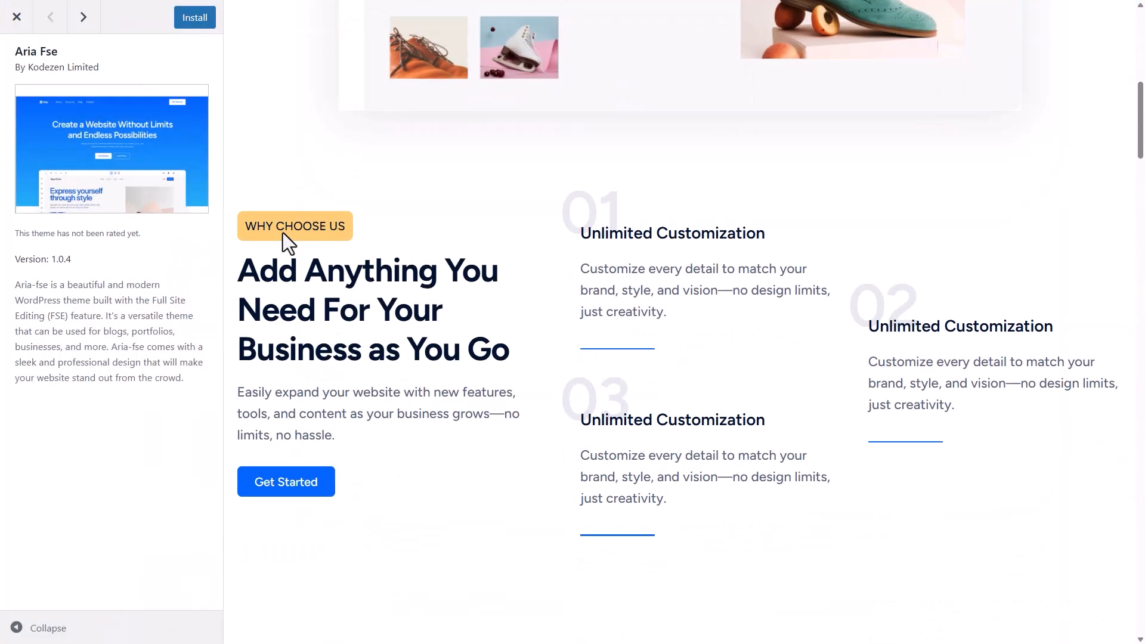
{"action": "scroll", "coordinate": [282, 232], "scroll_direction": "down", "scroll_amount": 20}
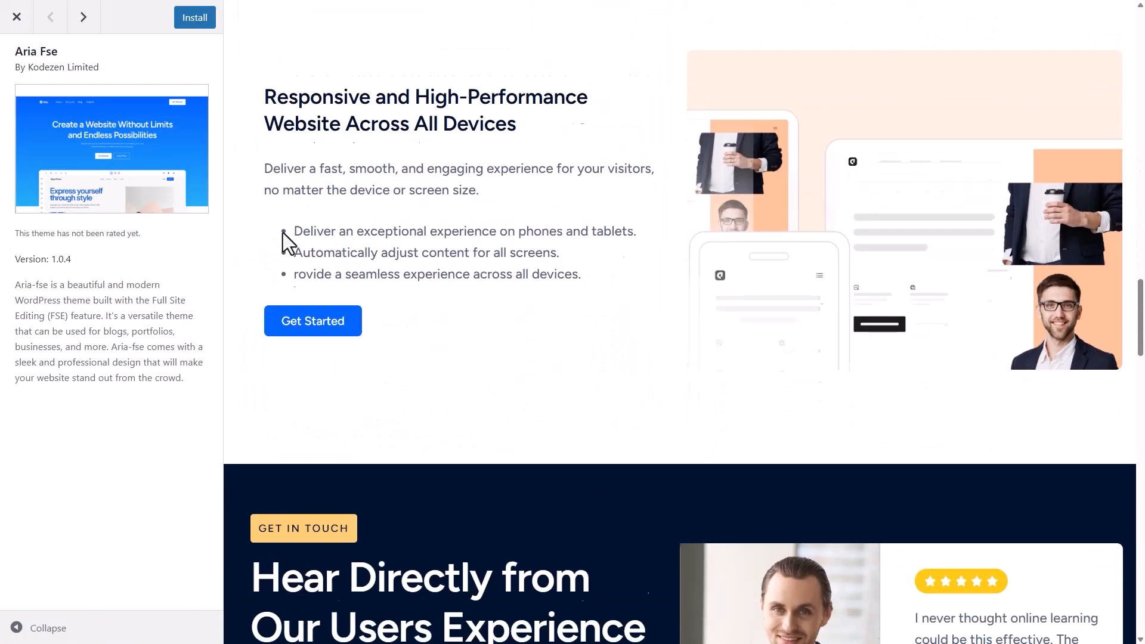
{"action": "scroll", "coordinate": [283, 233], "scroll_direction": "down", "scroll_amount": 10}
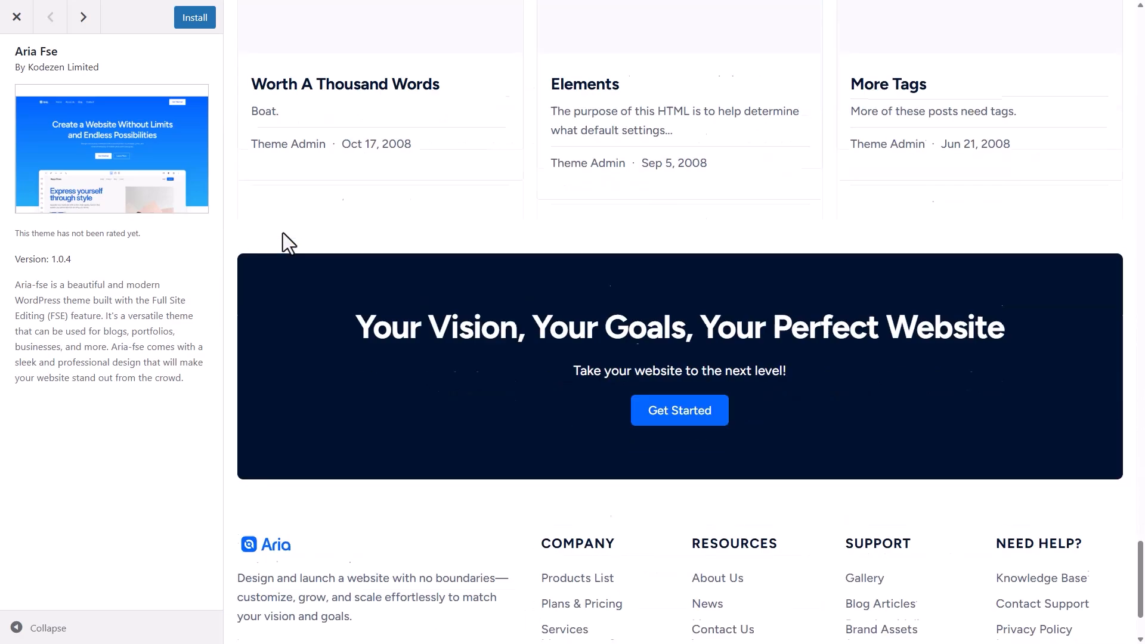
{"action": "left_click", "coordinate": [195, 20]}
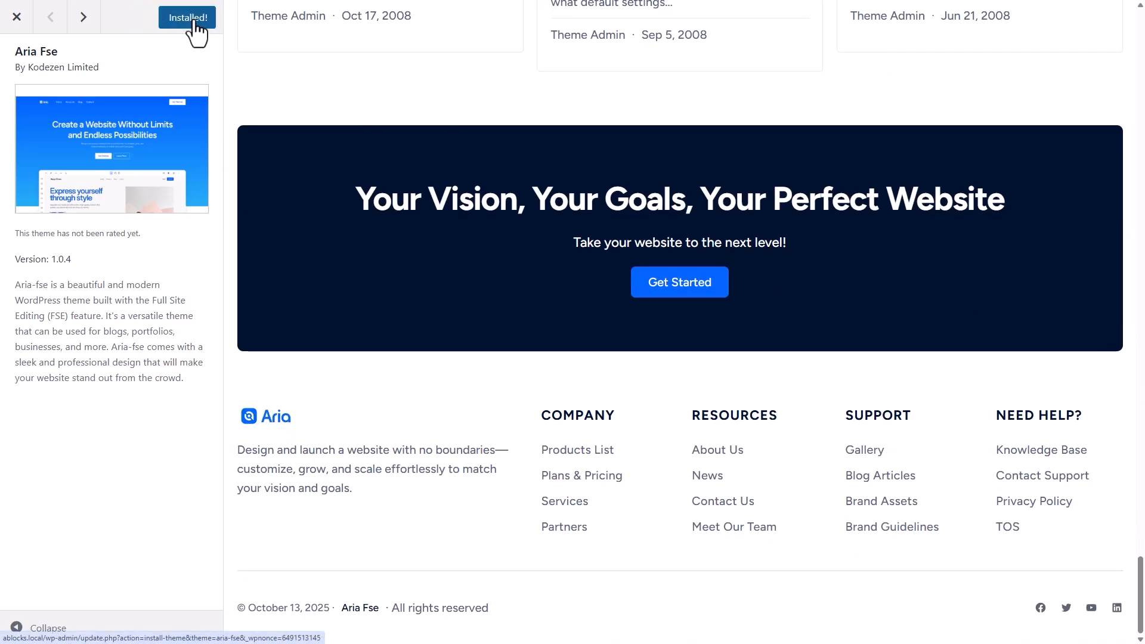
{"action": "left_click", "coordinate": [190, 18]}
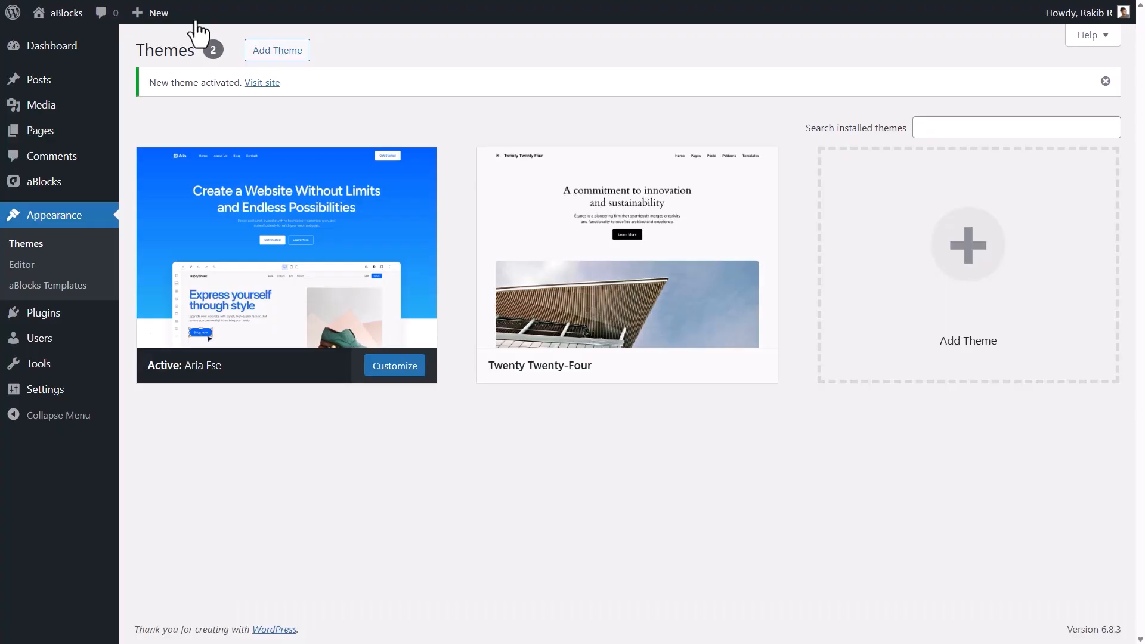
Start customizing the active Aria Fse theme and open its Blog Home template in the site editor
{"action": "left_click", "coordinate": [284, 248]}
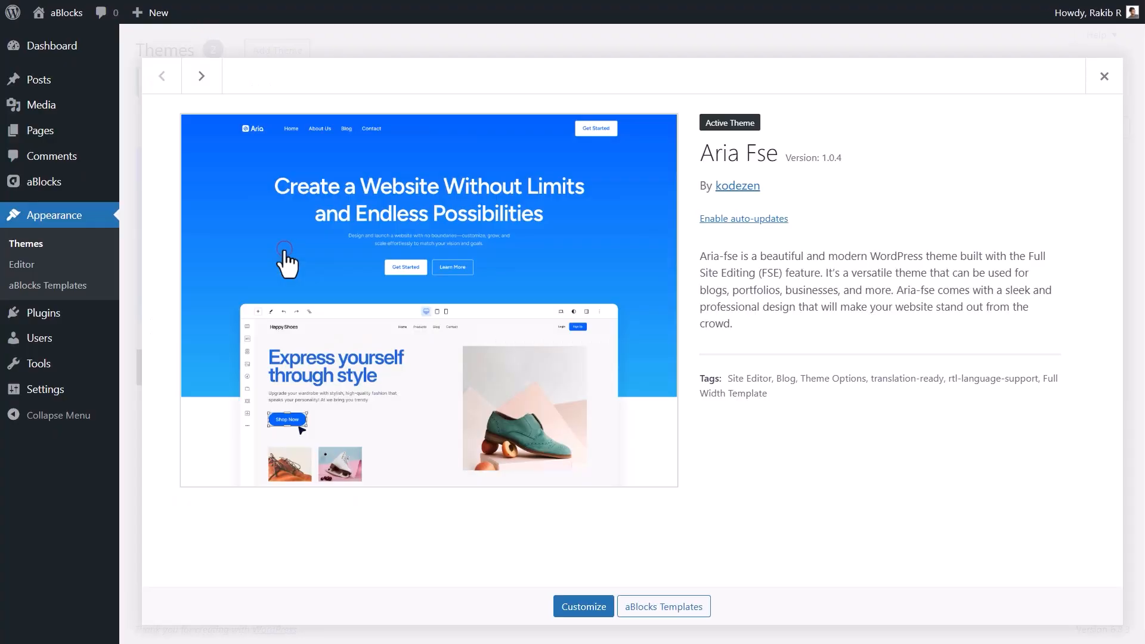
{"action": "left_click", "coordinate": [584, 607]}
{"action": "scroll", "coordinate": [719, 395], "scroll_direction": "down", "scroll_amount": 20}
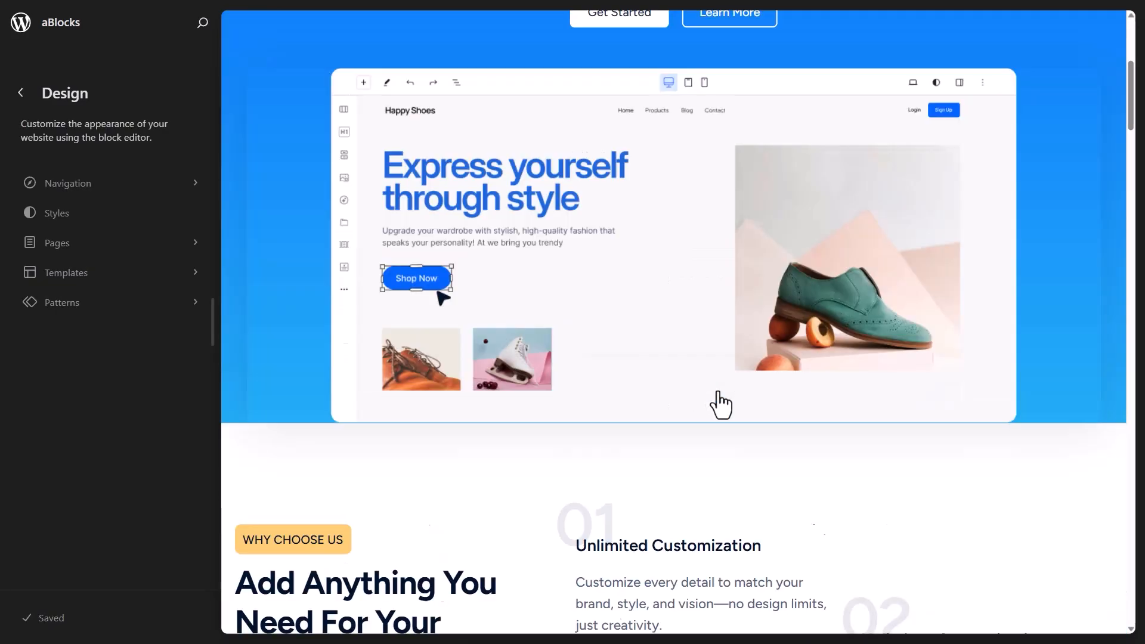
{"action": "left_click", "coordinate": [603, 252]}
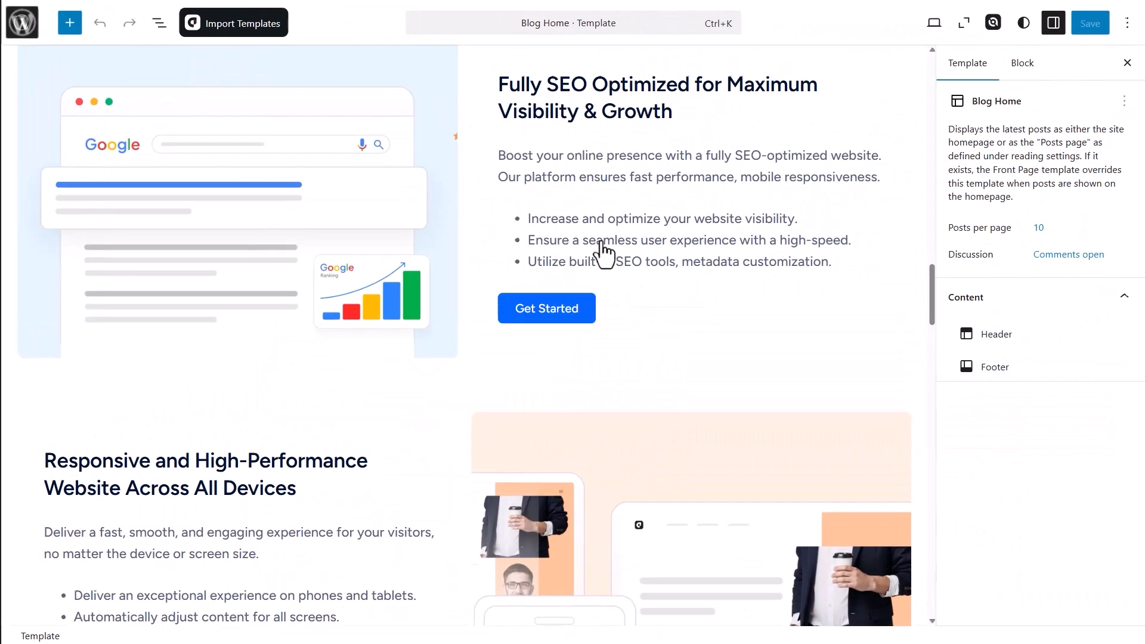
{"action": "scroll", "coordinate": [601, 245], "scroll_direction": "up", "scroll_amount": 15}
{"action": "scroll", "coordinate": [599, 239], "scroll_direction": "up", "scroll_amount": 3}
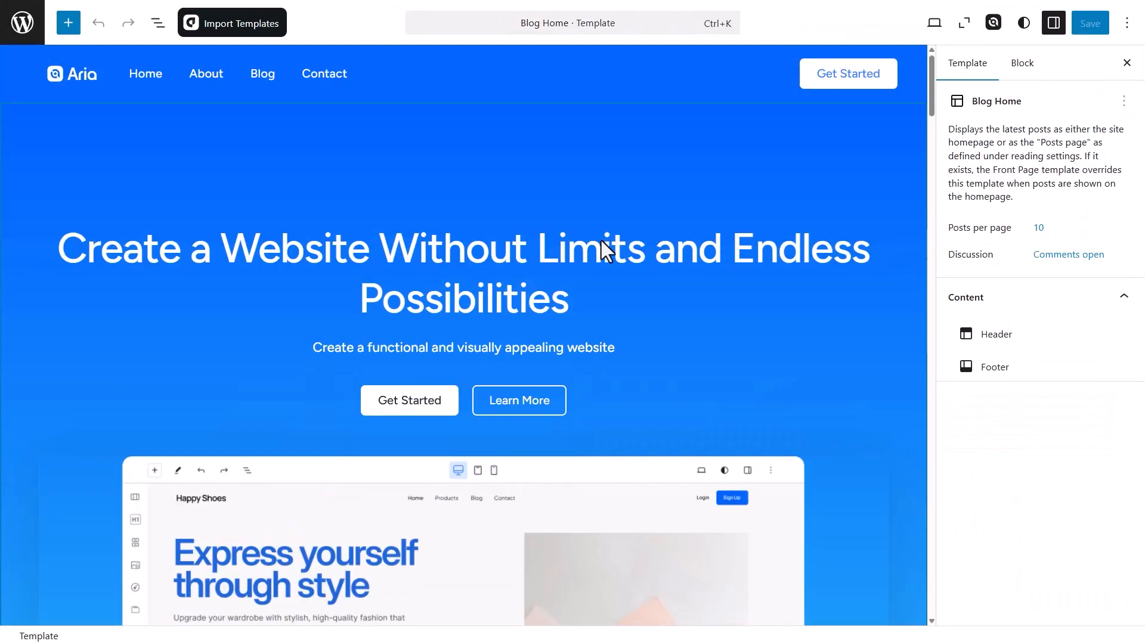
Append "-Update" to the hero heading "Create a Website Without Limits and Endless Possibilities"
{"action": "left_click", "coordinate": [338, 74]}
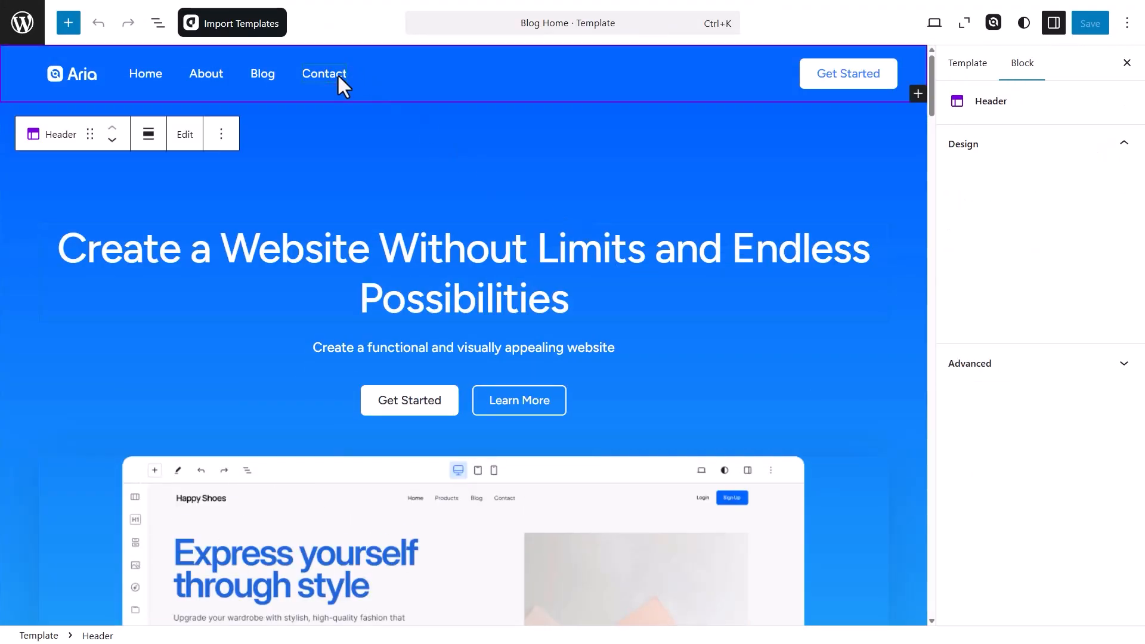
{"action": "left_click", "coordinate": [463, 260]}
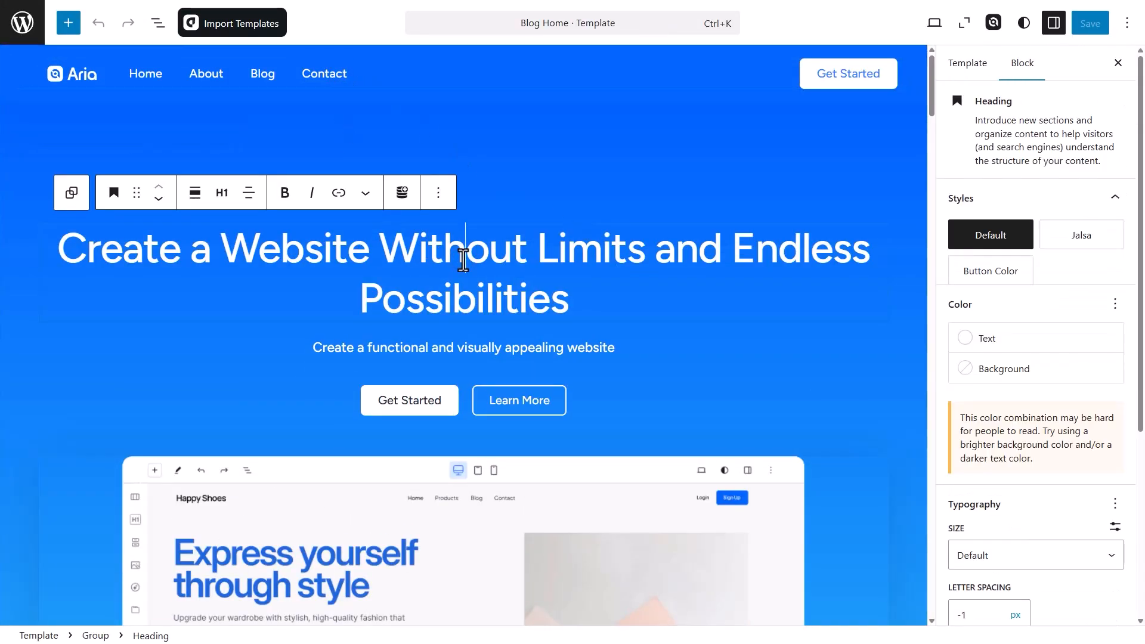
{"action": "left_click", "coordinate": [594, 307]}
{"action": "type", "text": "-Update"}
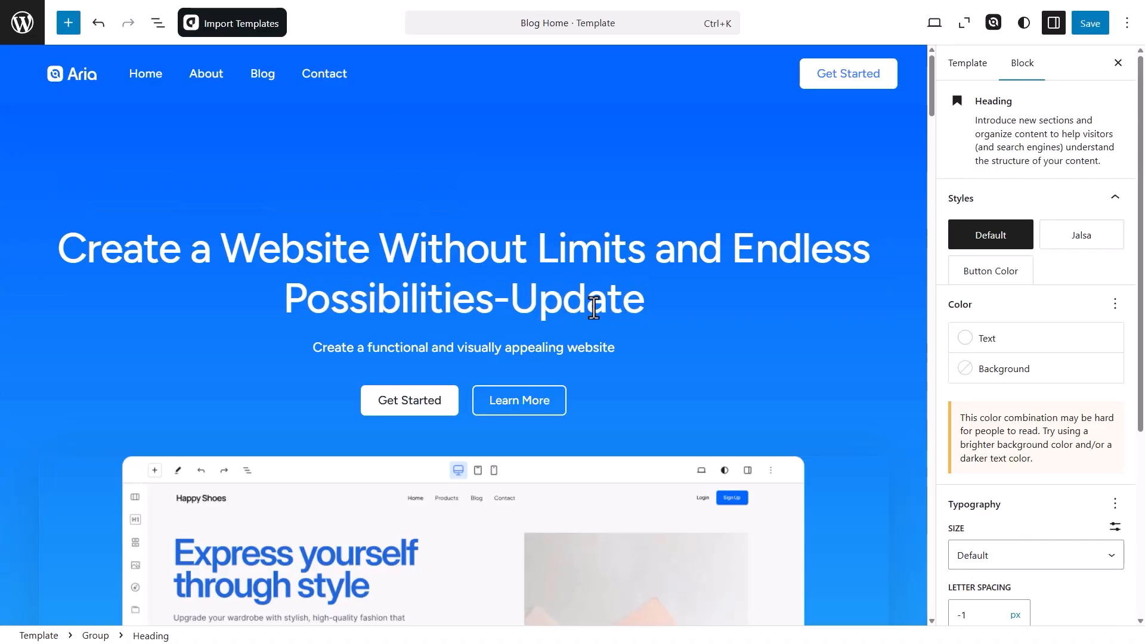
Remove the appended "-Update" from the end of the hero heading
{"action": "key", "text": "BackSpace"}
{"action": "key", "text": "BackSpace"}
{"action": "key", "text": "BackSpace"}
{"action": "key", "text": "BackSpace"}
{"action": "key", "text": "BackSpace"}
{"action": "key", "text": "BackSpace"}
{"action": "key", "text": "BackSpace"}
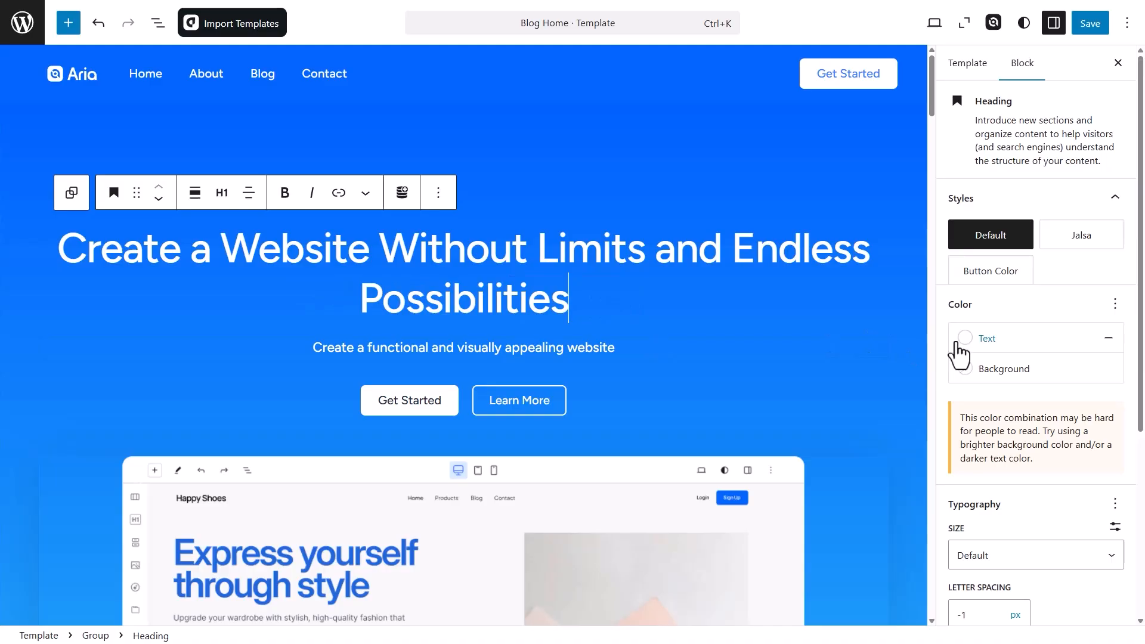
Try Luminous vivid orange as the hero heading's text color, and set the color back to white
{"action": "left_click", "coordinate": [957, 341]}
{"action": "left_click", "coordinate": [892, 267]}
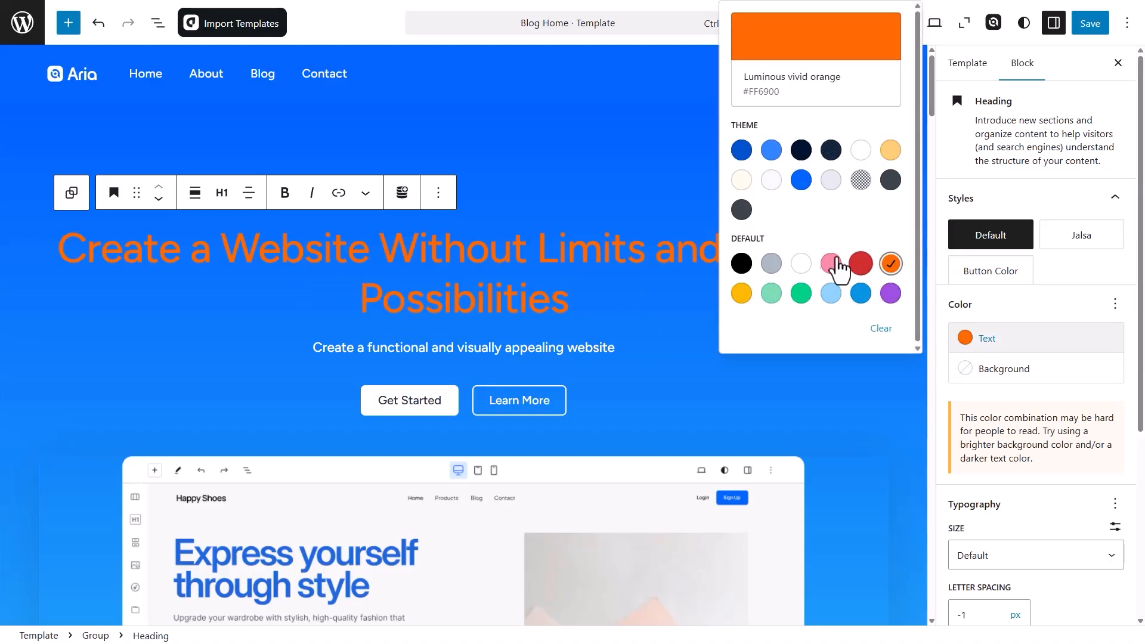
{"action": "left_click", "coordinate": [802, 264]}
{"action": "left_click", "coordinate": [966, 342]}
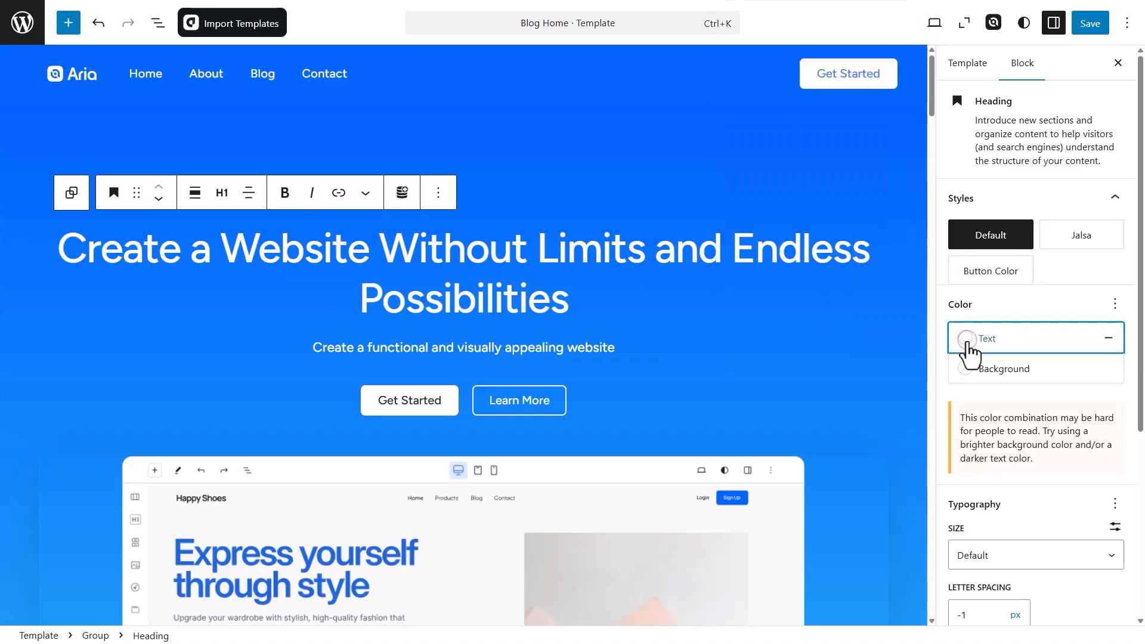
Show the Blog Home template's settings and select its Header and Footer parts from the content list
{"action": "left_click", "coordinate": [389, 435]}
{"action": "left_click", "coordinate": [968, 65]}
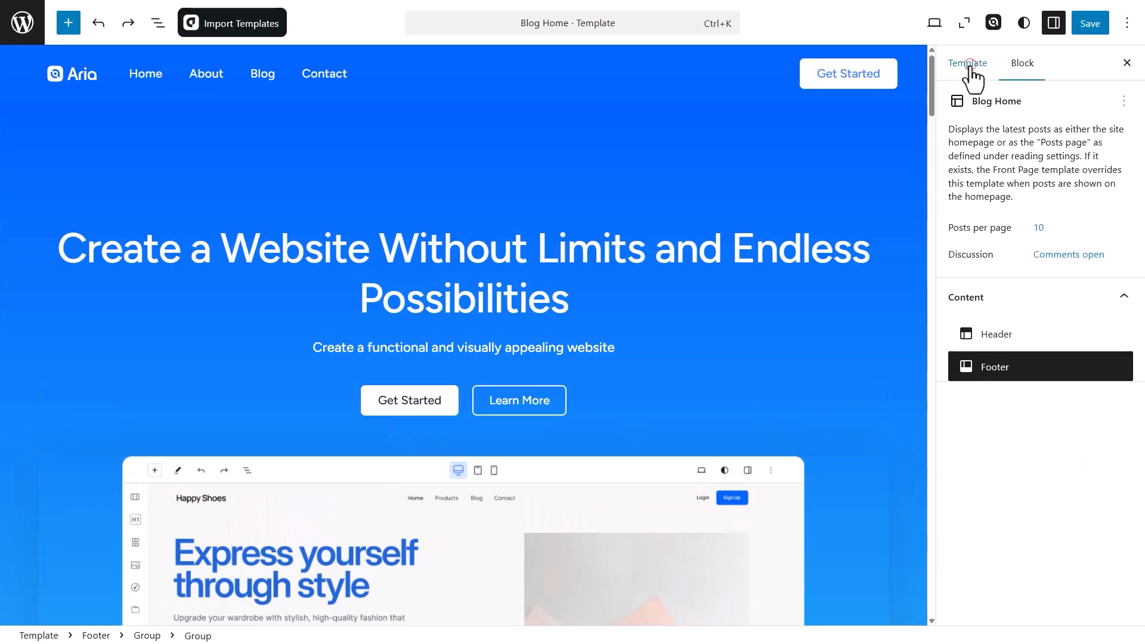
{"action": "left_click", "coordinate": [1020, 339]}
{"action": "left_click", "coordinate": [1026, 373]}
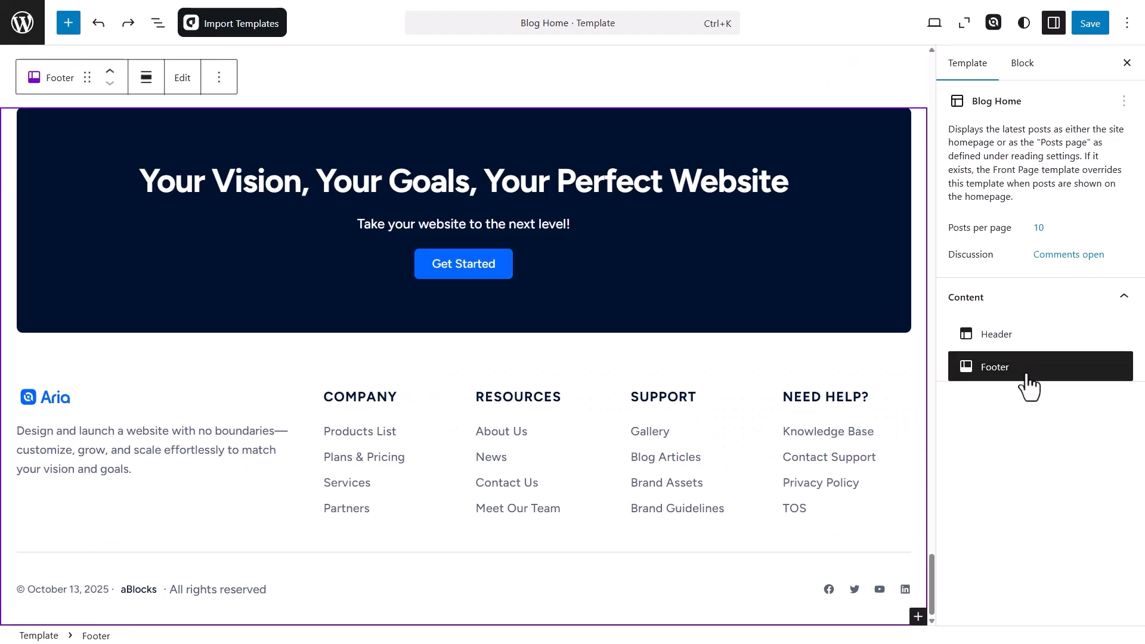
Open the Aria Editor Settings, toggle their pinning off and back on, and close them
{"action": "left_click", "coordinate": [995, 27]}
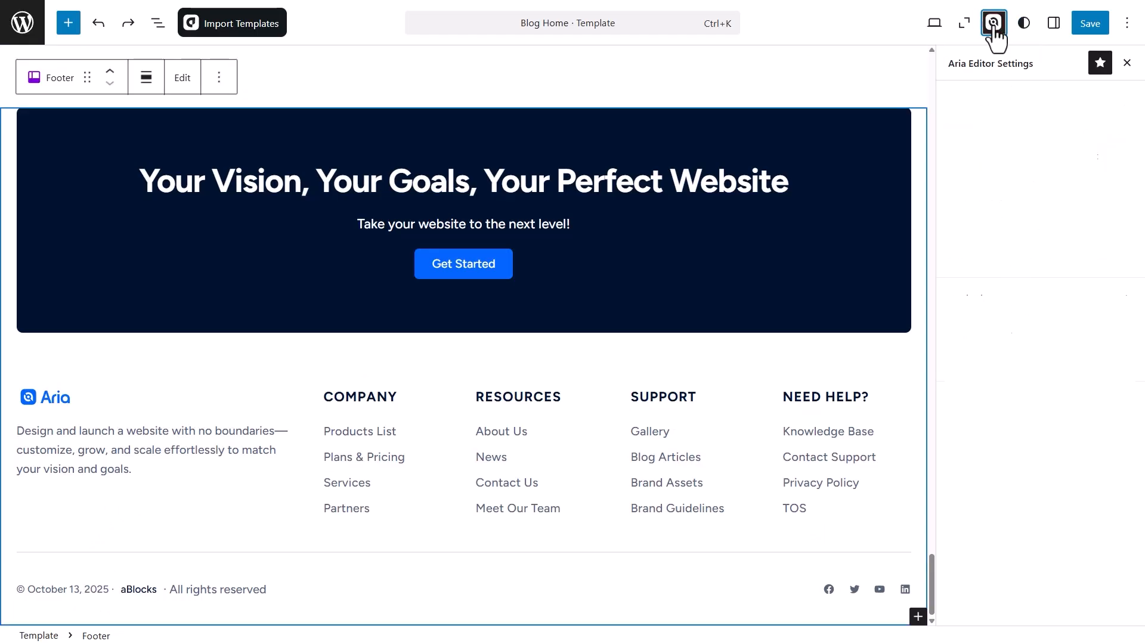
{"action": "left_click", "coordinate": [1099, 64]}
{"action": "left_click", "coordinate": [1099, 64]}
{"action": "left_click", "coordinate": [1126, 63]}
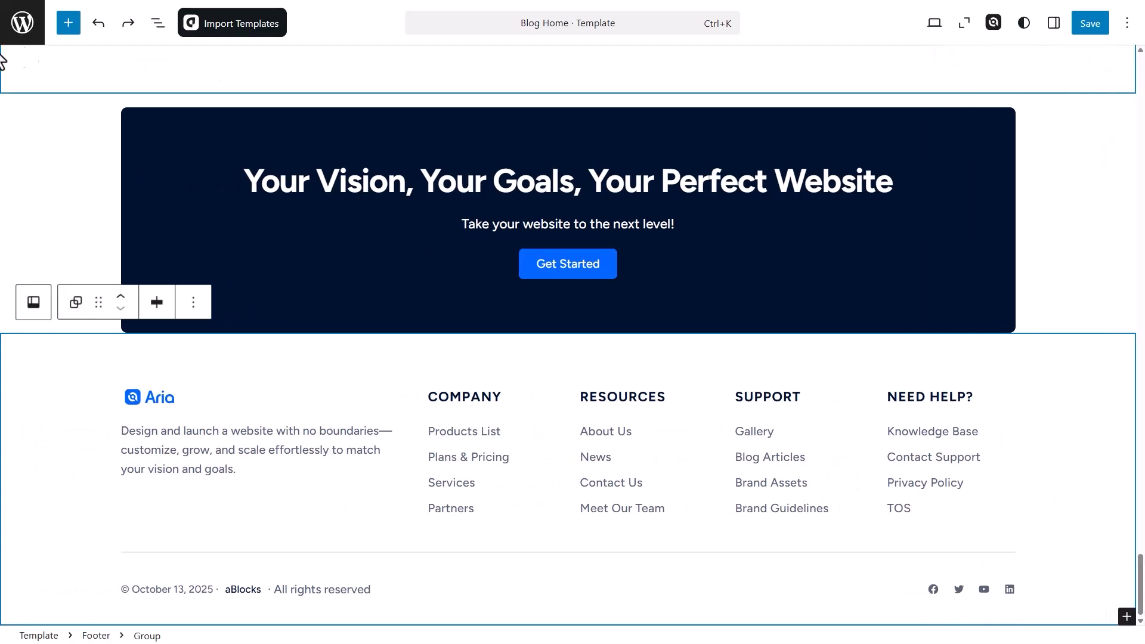
Leave the Blog Home template and look through all of the site's templates
{"action": "left_click", "coordinate": [23, 23]}
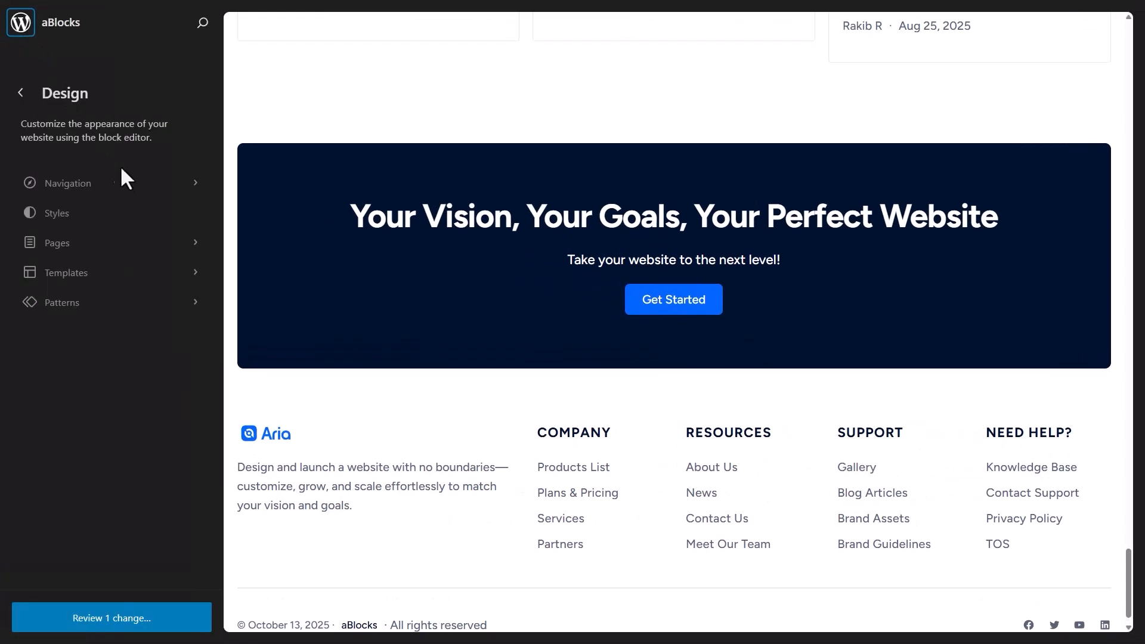
{"action": "left_click", "coordinate": [118, 272]}
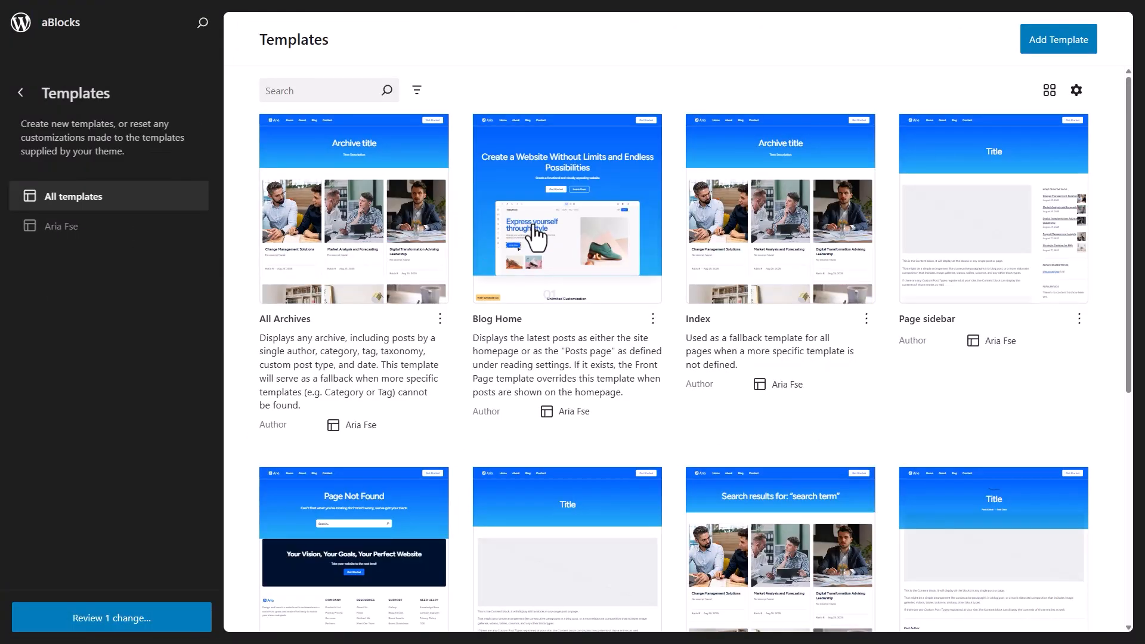
{"action": "scroll", "coordinate": [765, 248], "scroll_direction": "down", "scroll_amount": 7}
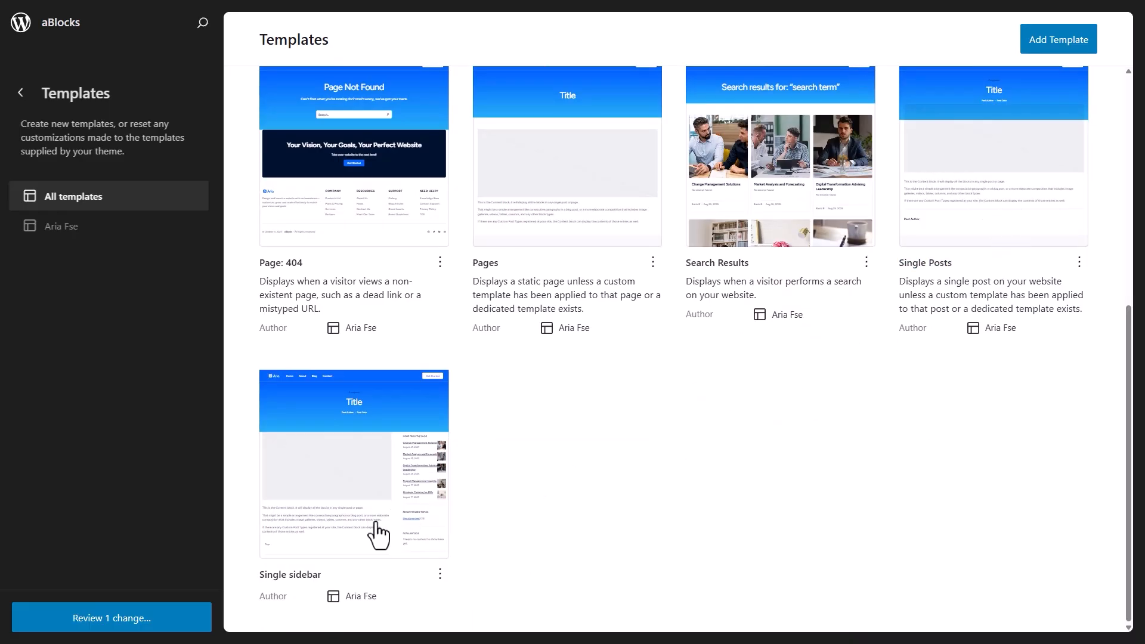
{"action": "scroll", "coordinate": [379, 537], "scroll_direction": "up", "scroll_amount": 7}
Exit the site editor to the admin dashboard without saving, and view the installed plugins
{"action": "left_click", "coordinate": [22, 24]}
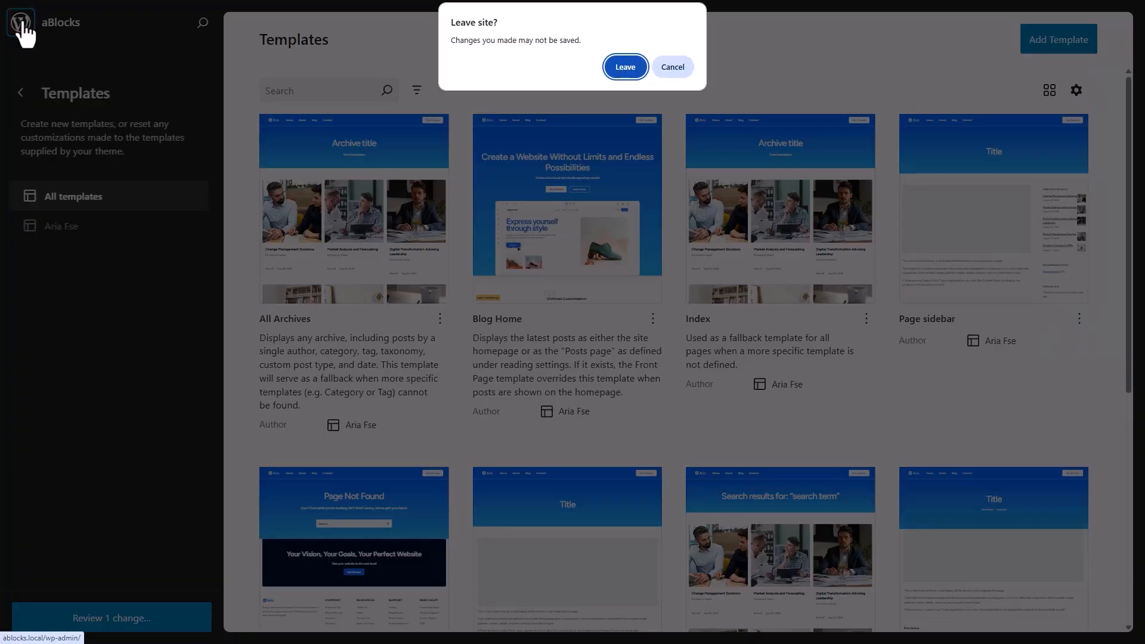
{"action": "key", "text": "Return"}
{"action": "mouse_move", "coordinate": [90, 277]}
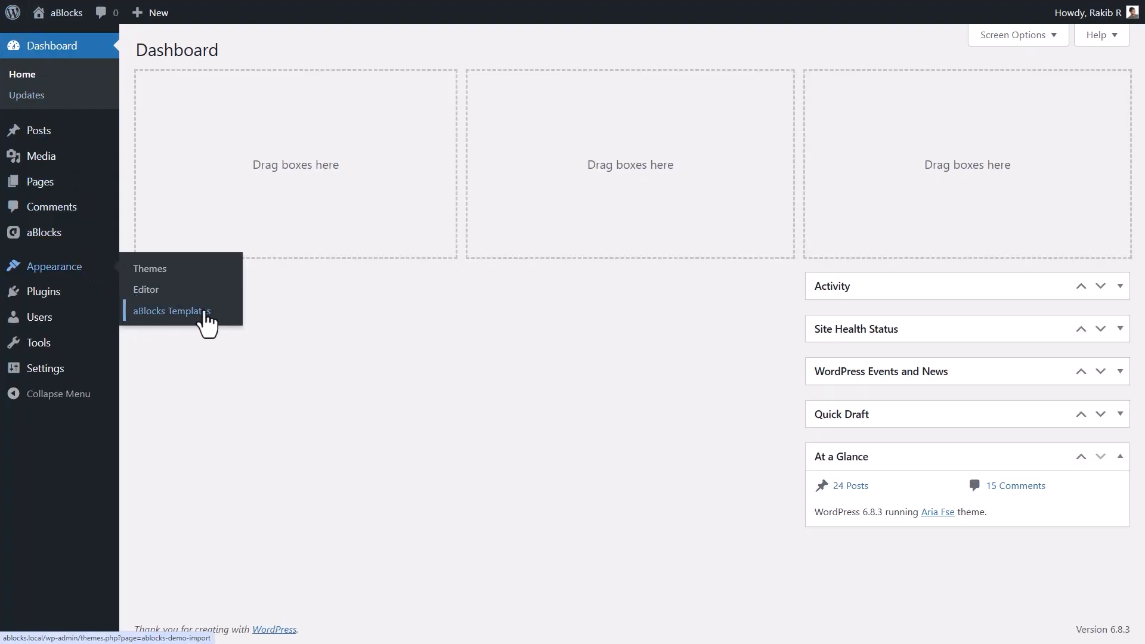
{"action": "left_click", "coordinate": [69, 295]}
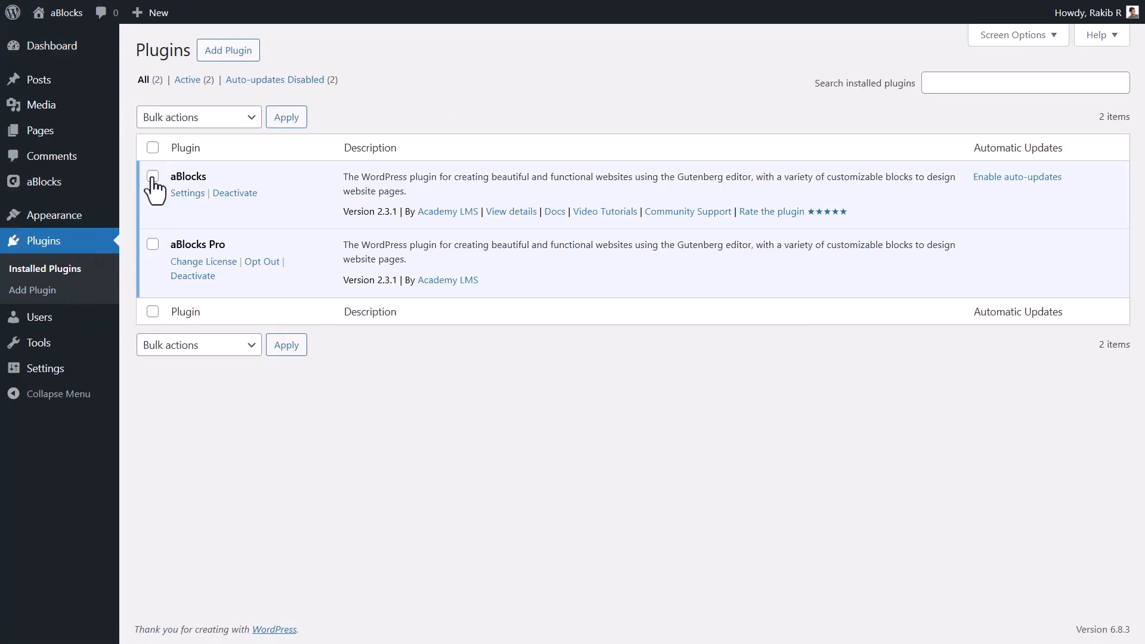
View the theme details of the active Aria Fse theme and go from there to its aBlocks Templates
{"action": "left_click", "coordinate": [84, 222]}
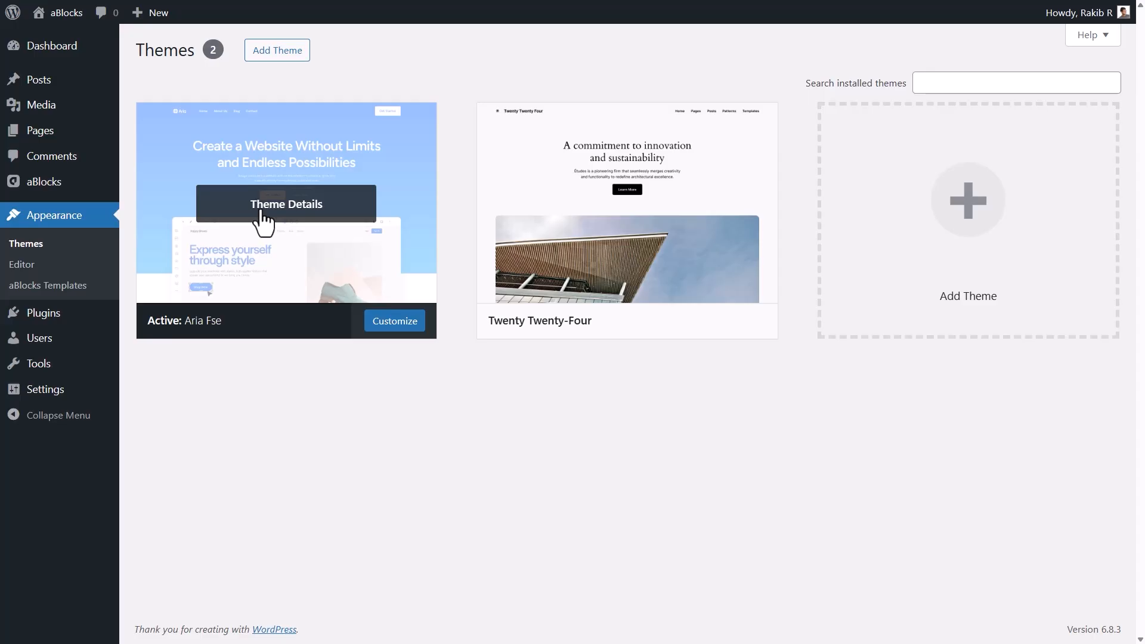
{"action": "left_click", "coordinate": [309, 214]}
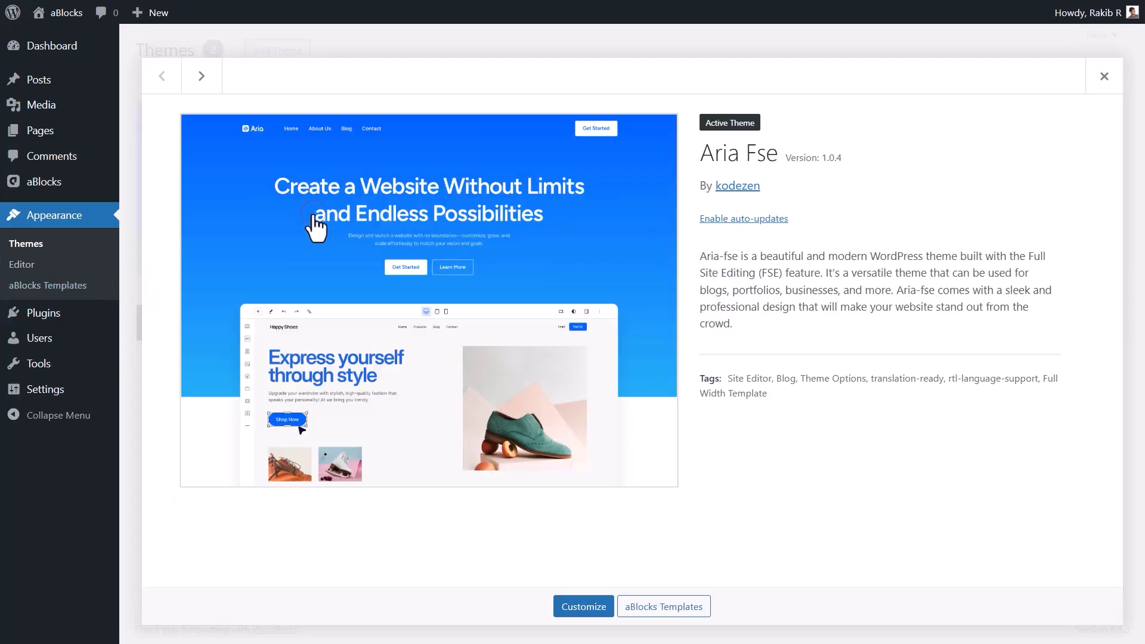
{"action": "left_click", "coordinate": [659, 608]}
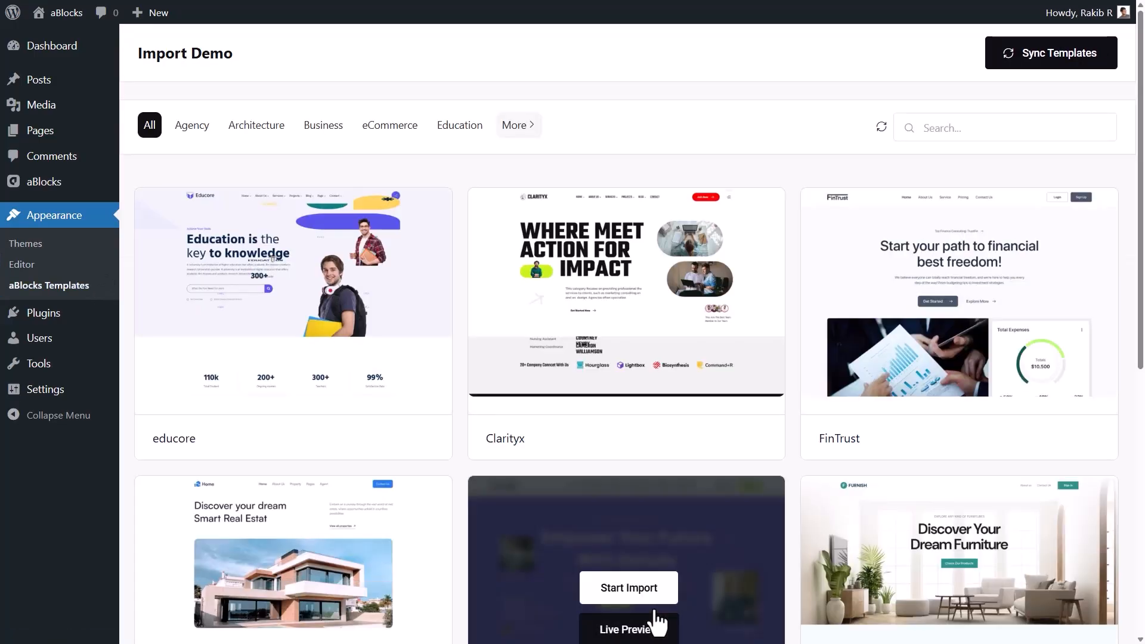
Browse the demo templates on result pages 1, 2 and 4
{"action": "scroll", "coordinate": [644, 447], "scroll_direction": "down", "scroll_amount": 8}
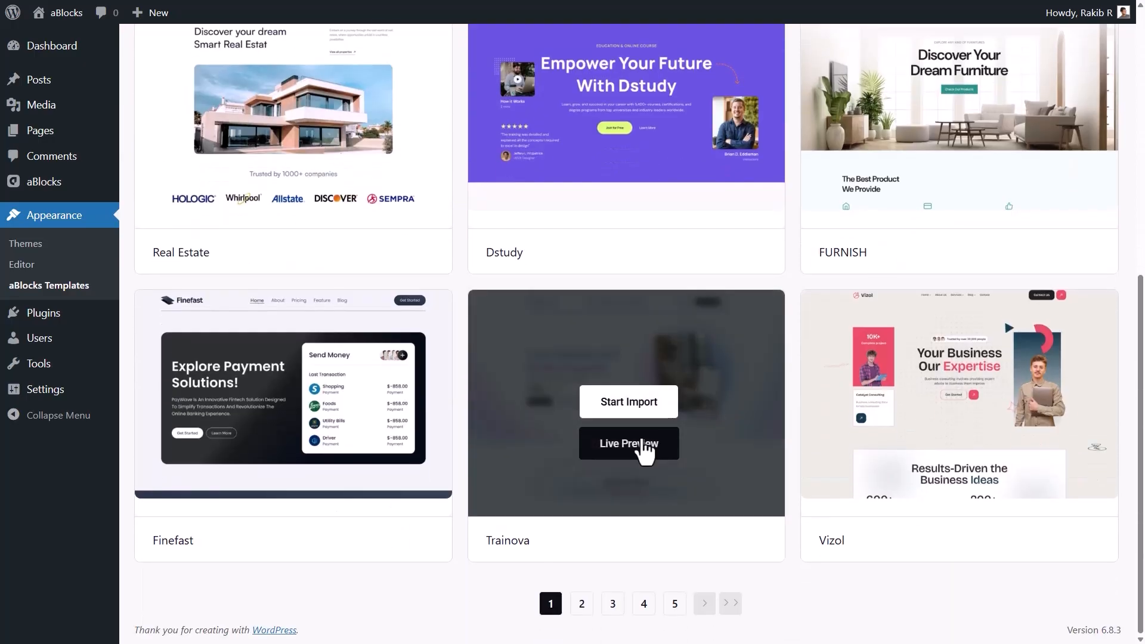
{"action": "scroll", "coordinate": [643, 450], "scroll_direction": "up", "scroll_amount": 8}
{"action": "scroll", "coordinate": [643, 450], "scroll_direction": "down", "scroll_amount": 8}
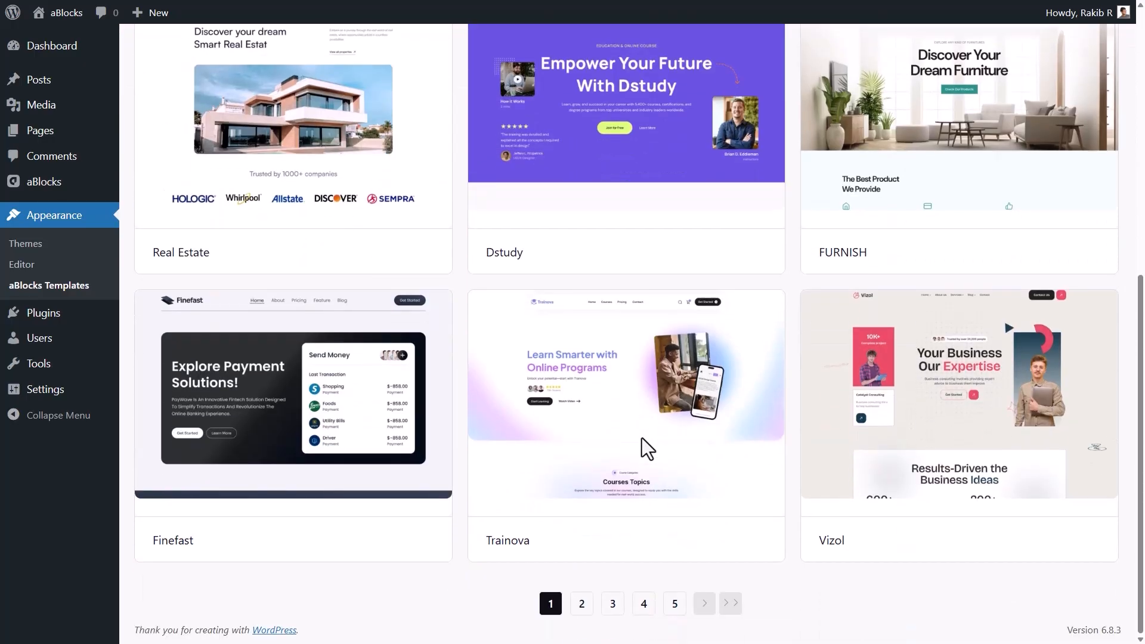
{"action": "left_click", "coordinate": [579, 606]}
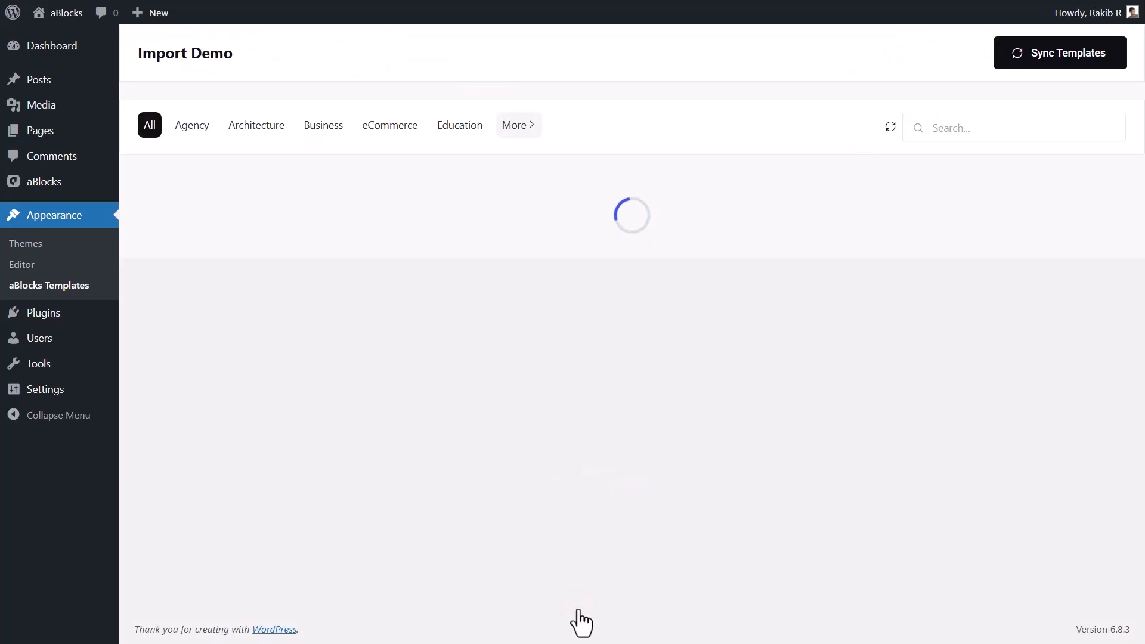
{"action": "scroll", "coordinate": [582, 495], "scroll_direction": "down", "scroll_amount": 8}
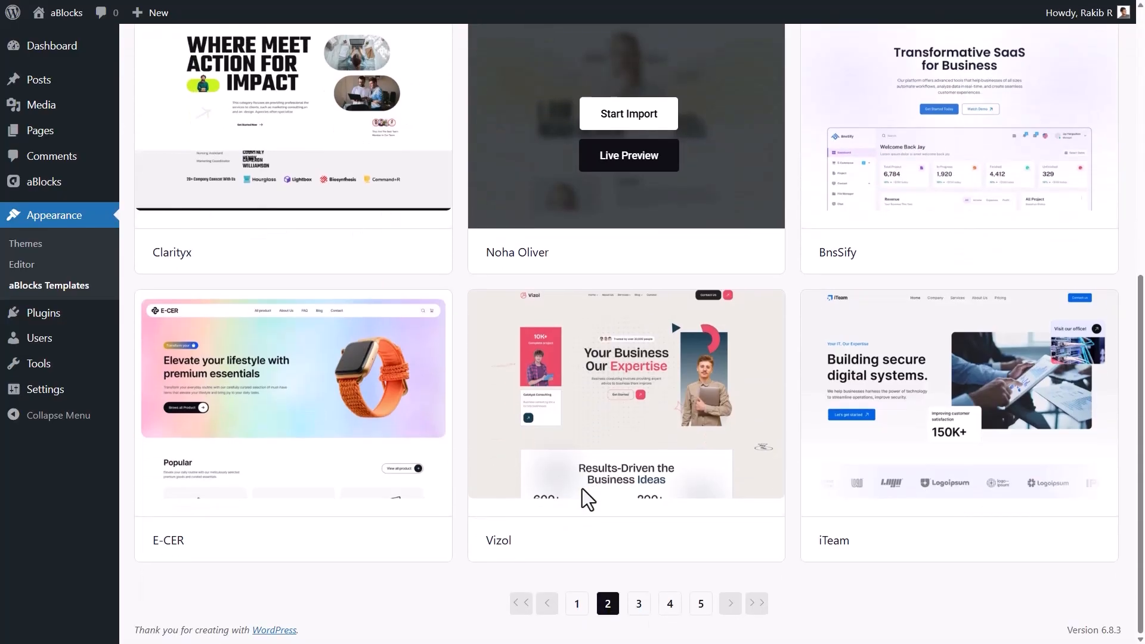
{"action": "left_click", "coordinate": [668, 603]}
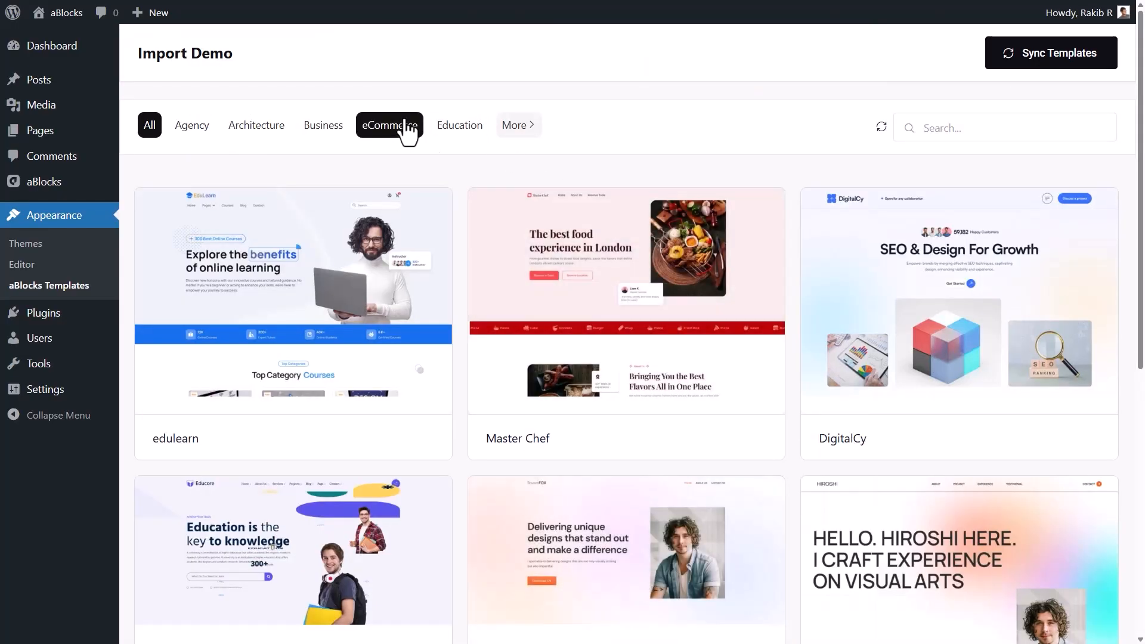
Filter the demos by Agency and import the DigitalWave demo with images, accepting replacement of the current header, footer and homepage
{"action": "left_click", "coordinate": [201, 126]}
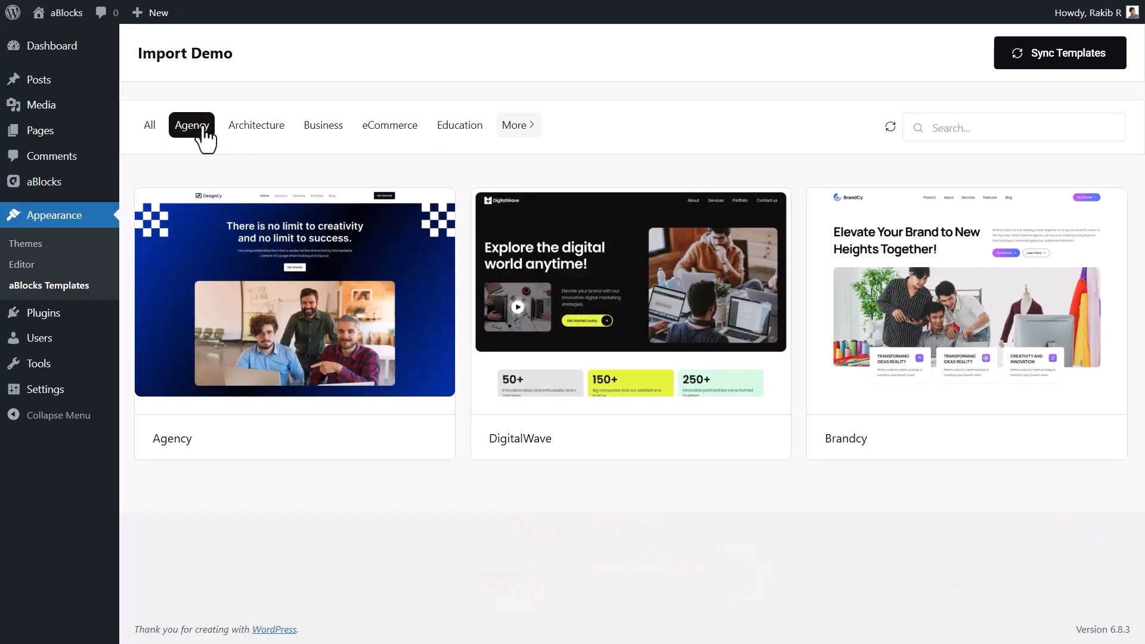
{"action": "left_click", "coordinate": [620, 302]}
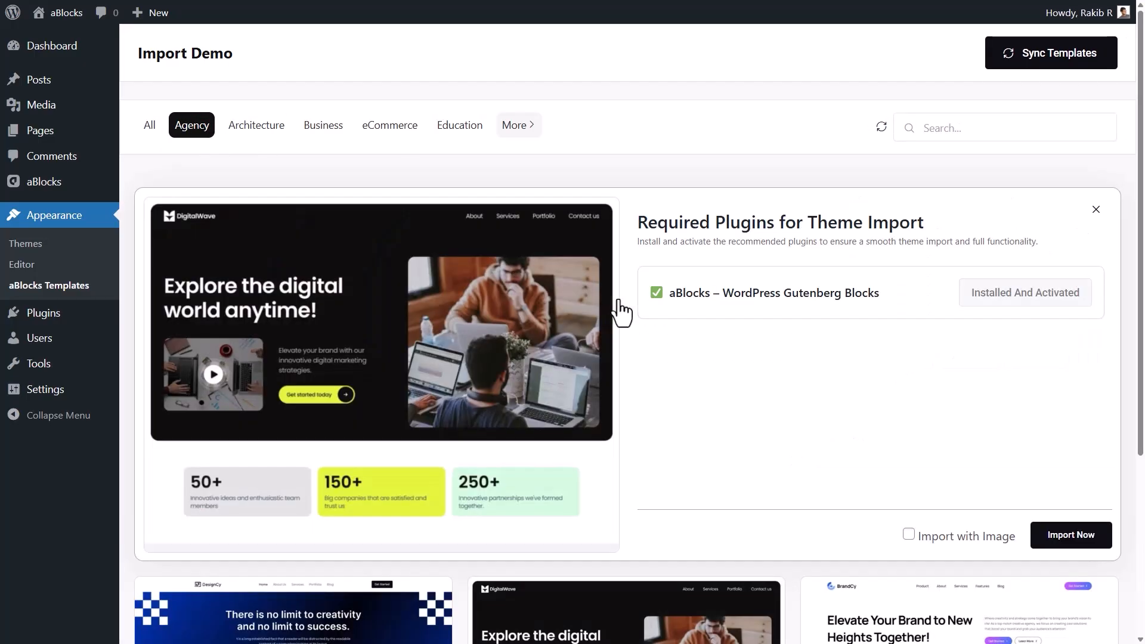
{"action": "scroll", "coordinate": [617, 299], "scroll_direction": "down", "scroll_amount": 4}
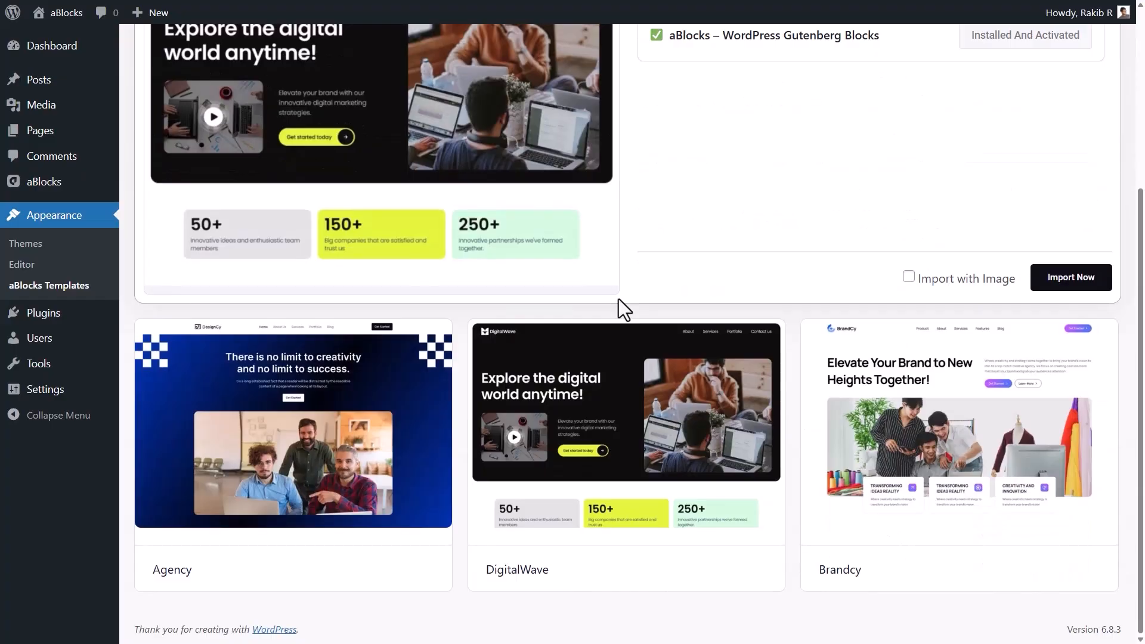
{"action": "left_click", "coordinate": [976, 285]}
{"action": "left_click", "coordinate": [1068, 283]}
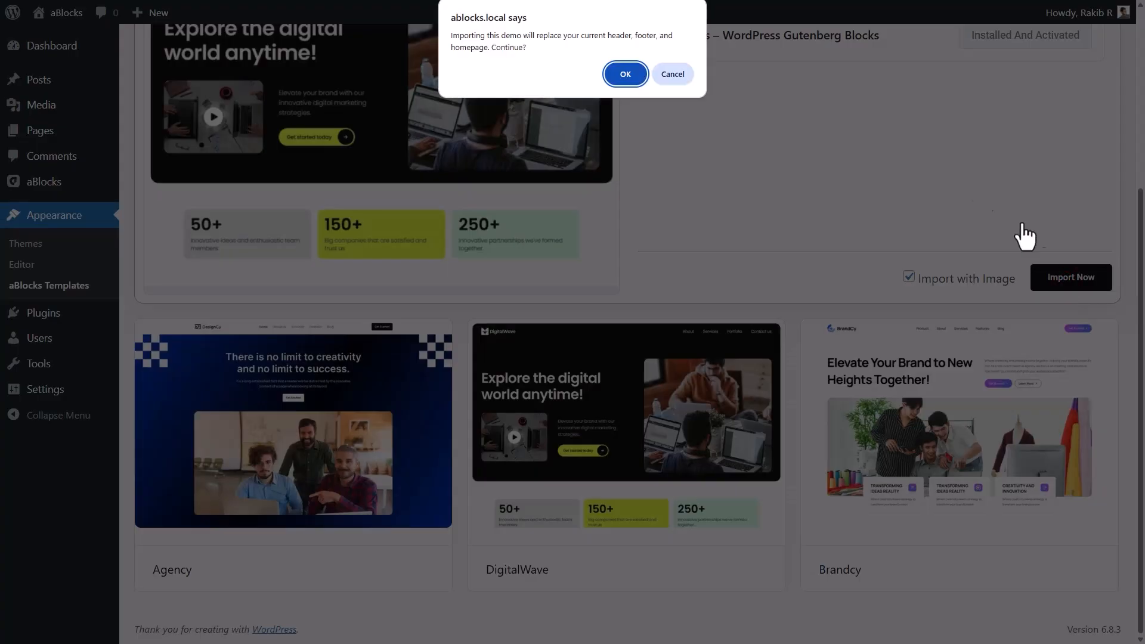
{"action": "left_click", "coordinate": [625, 74]}
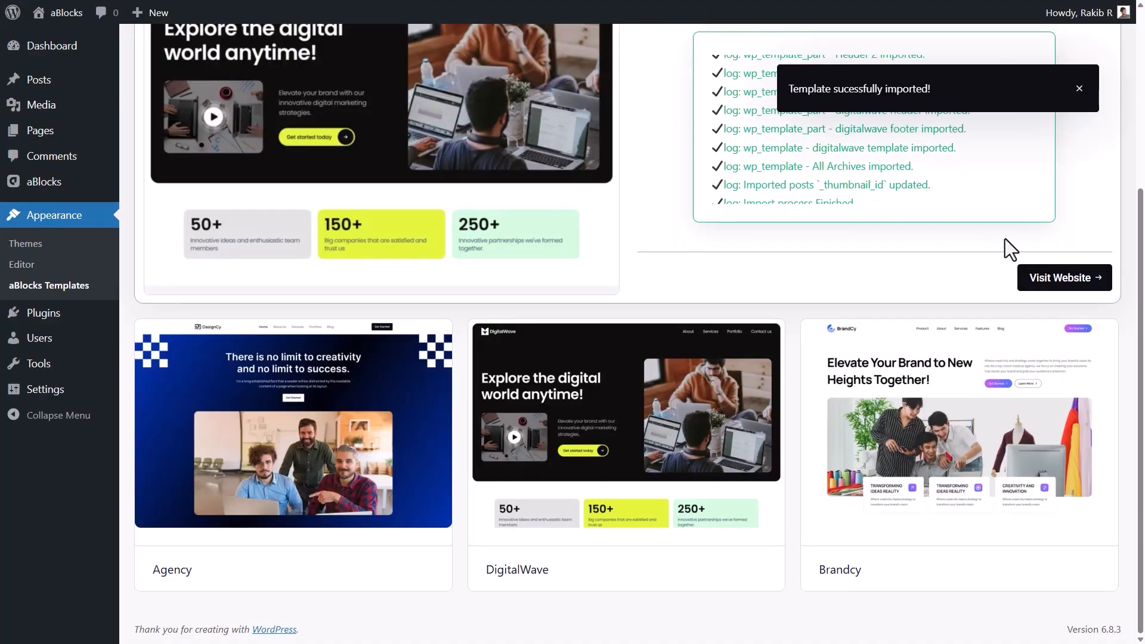
Visit the website with the imported DigitalWave demo and open its homepage for page editing
{"action": "left_click", "coordinate": [1042, 280]}
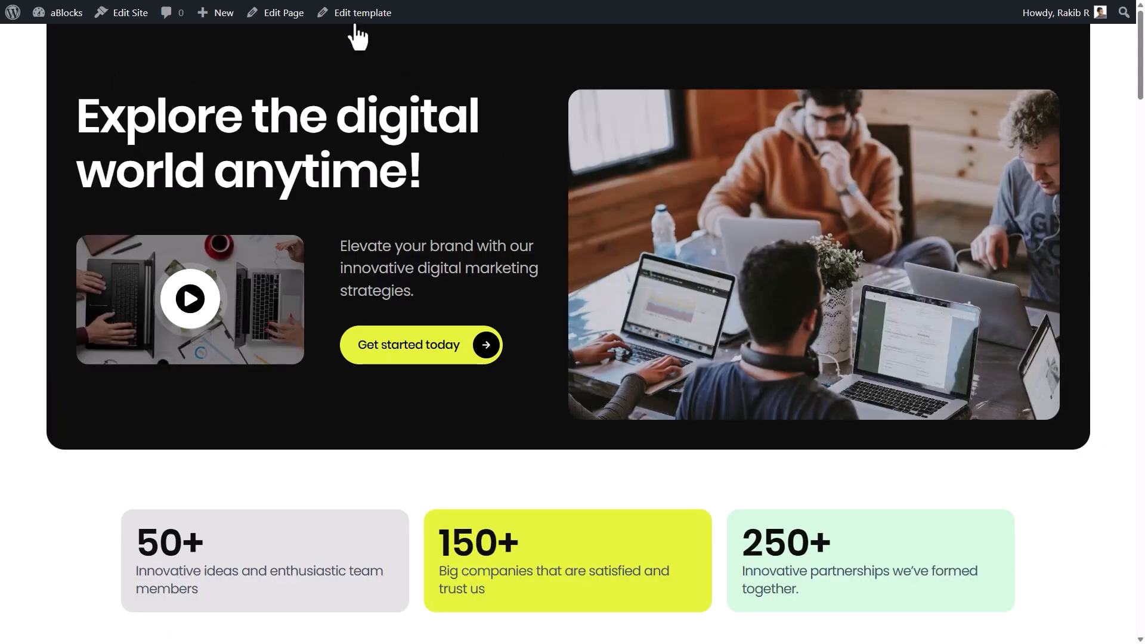
{"action": "left_click", "coordinate": [291, 28]}
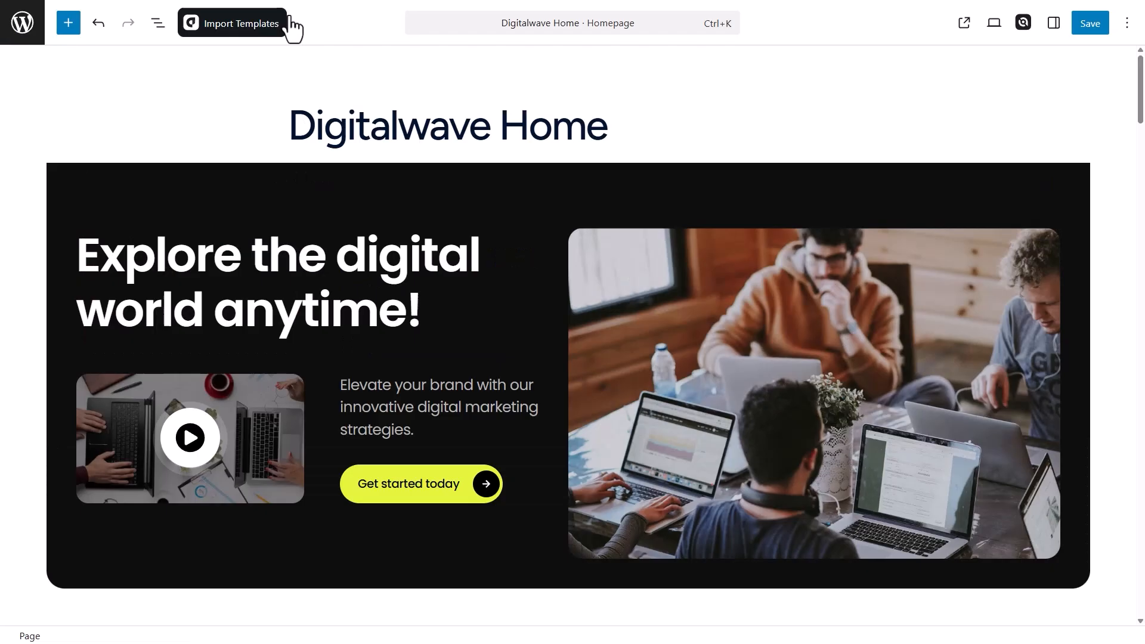
For the hero's "Get started today" button, try Scrolling Effects on and off, and set the Entrance Animation to Flash
{"action": "left_click", "coordinate": [554, 481]}
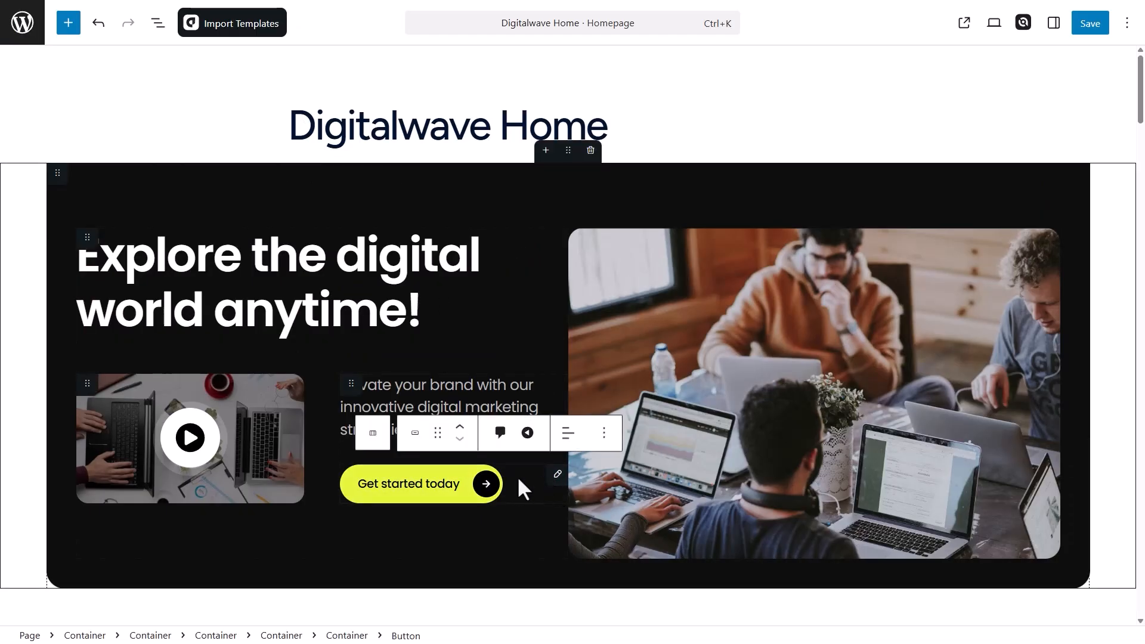
{"action": "left_click", "coordinate": [1053, 23]}
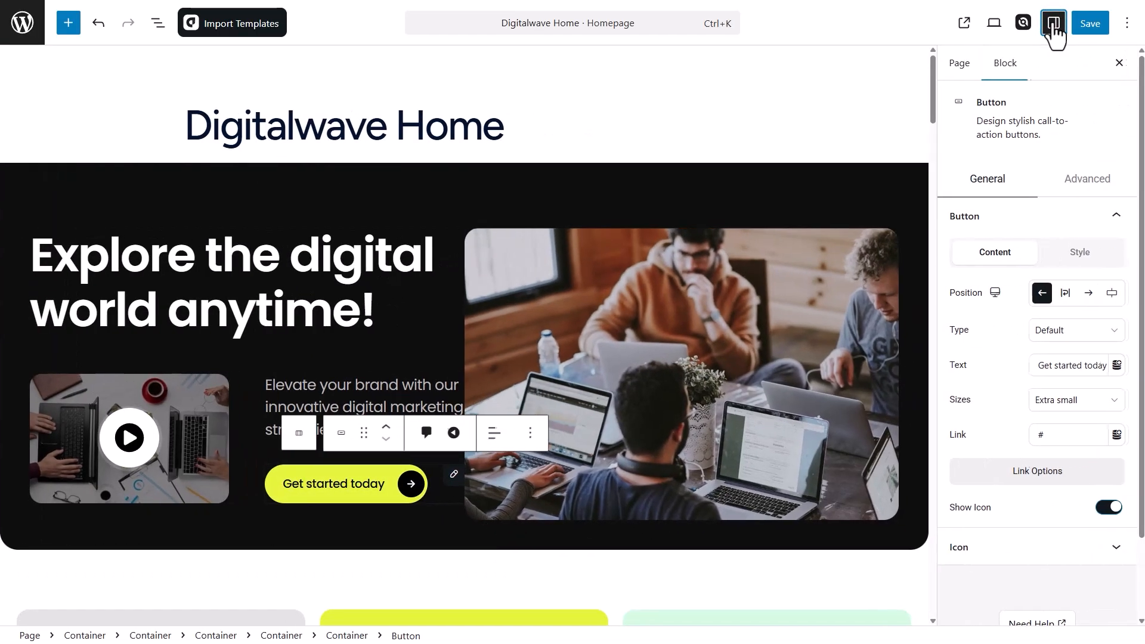
{"action": "left_click", "coordinate": [1078, 192]}
{"action": "scroll", "coordinate": [1078, 194], "scroll_direction": "down", "scroll_amount": 5}
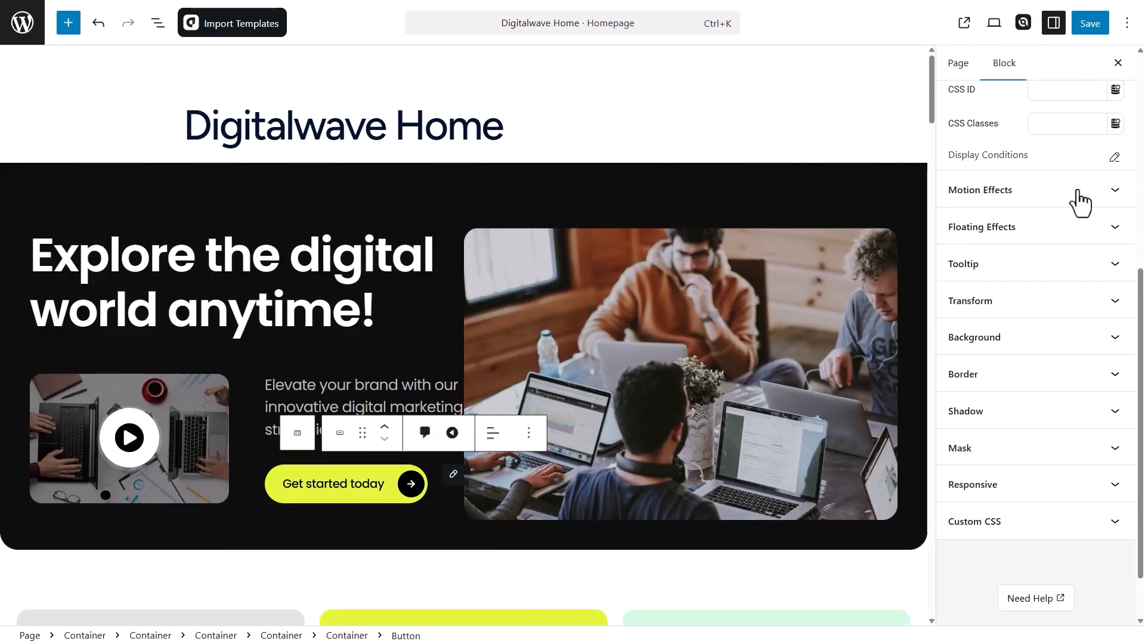
{"action": "left_click", "coordinate": [1079, 192]}
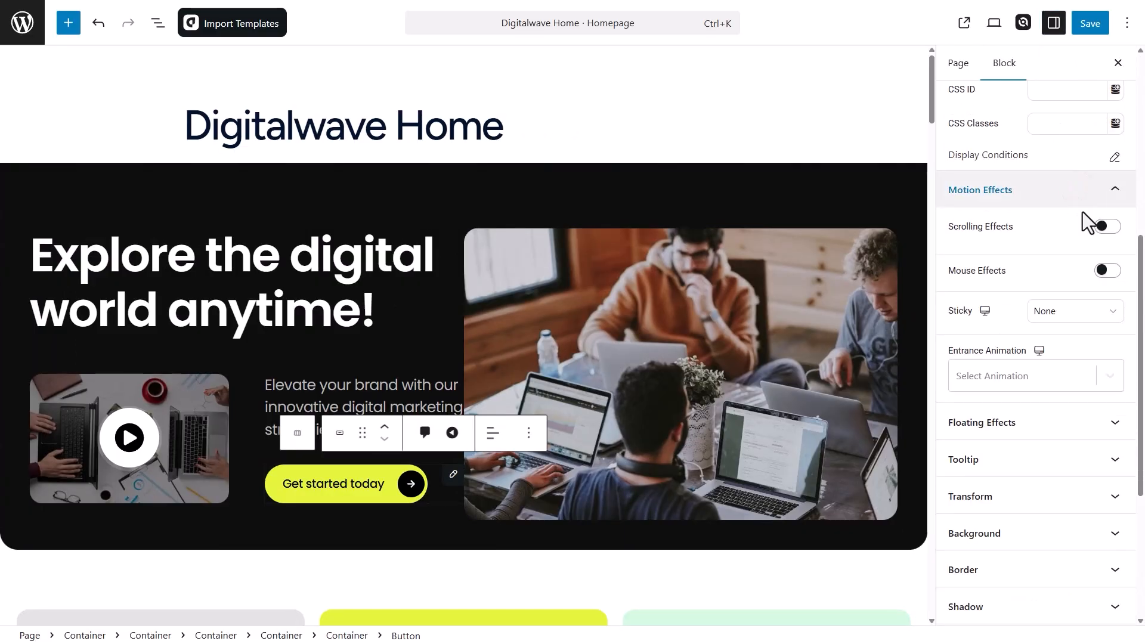
{"action": "left_click", "coordinate": [1104, 226]}
{"action": "left_click", "coordinate": [1107, 227]}
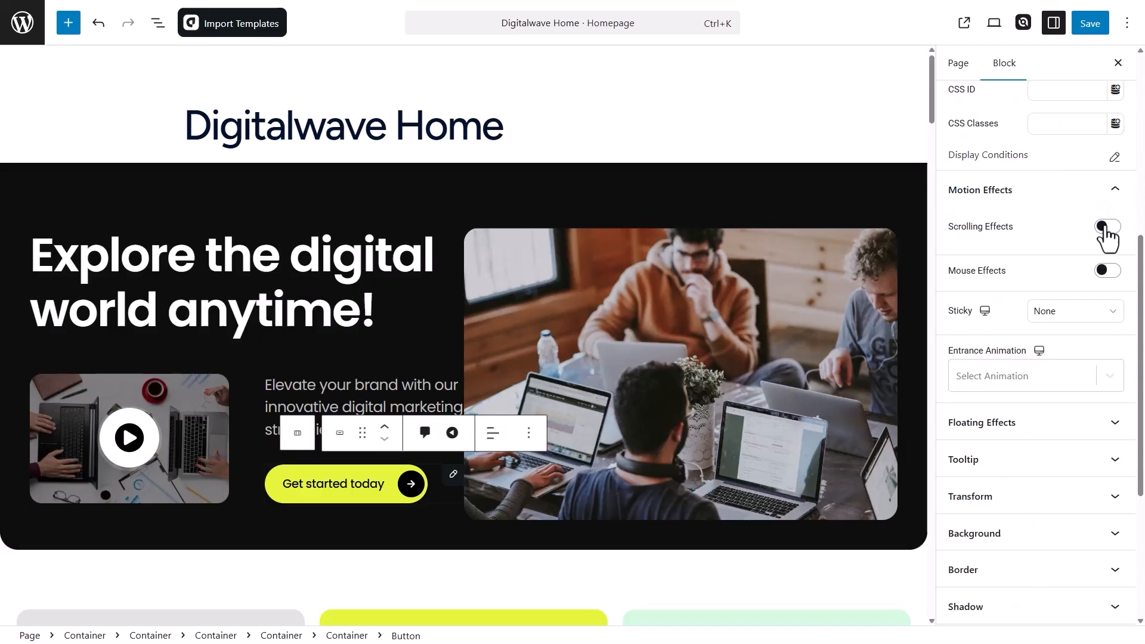
{"action": "left_click", "coordinate": [1108, 374]}
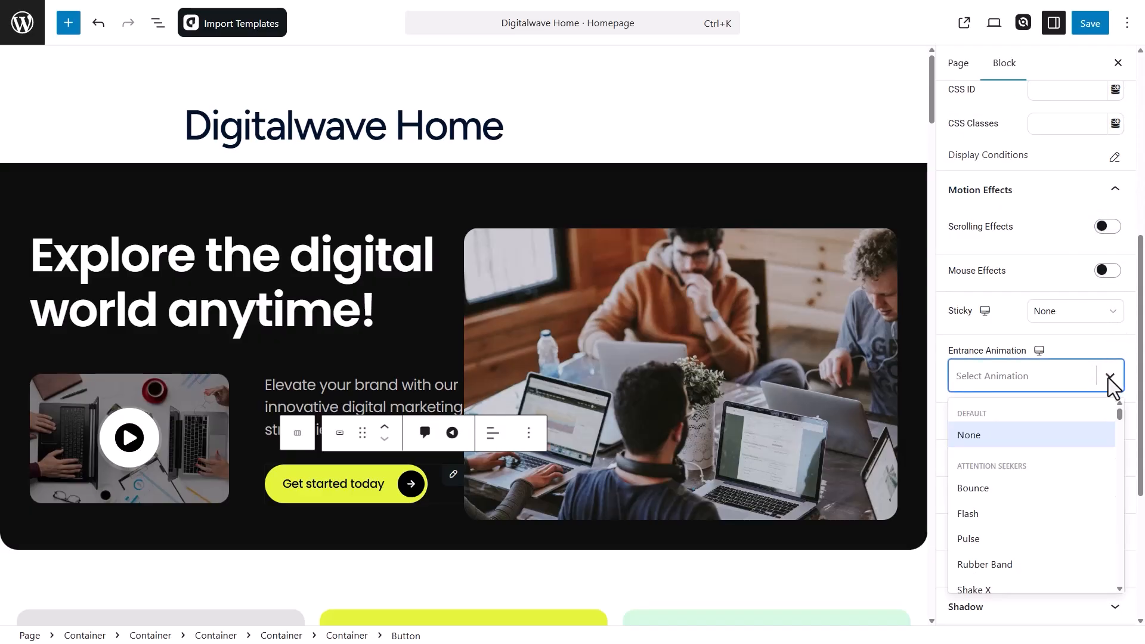
{"action": "left_click", "coordinate": [1051, 520]}
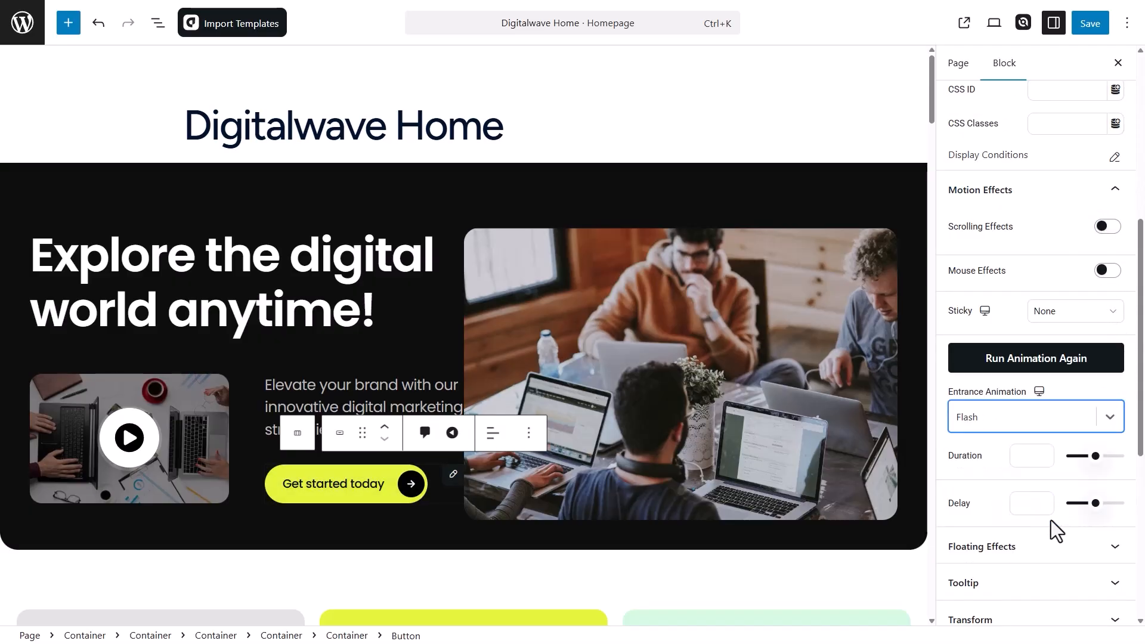
Look through the button's Floating Effects and other advanced settings
{"action": "scroll", "coordinate": [1051, 520], "scroll_direction": "down", "scroll_amount": 3}
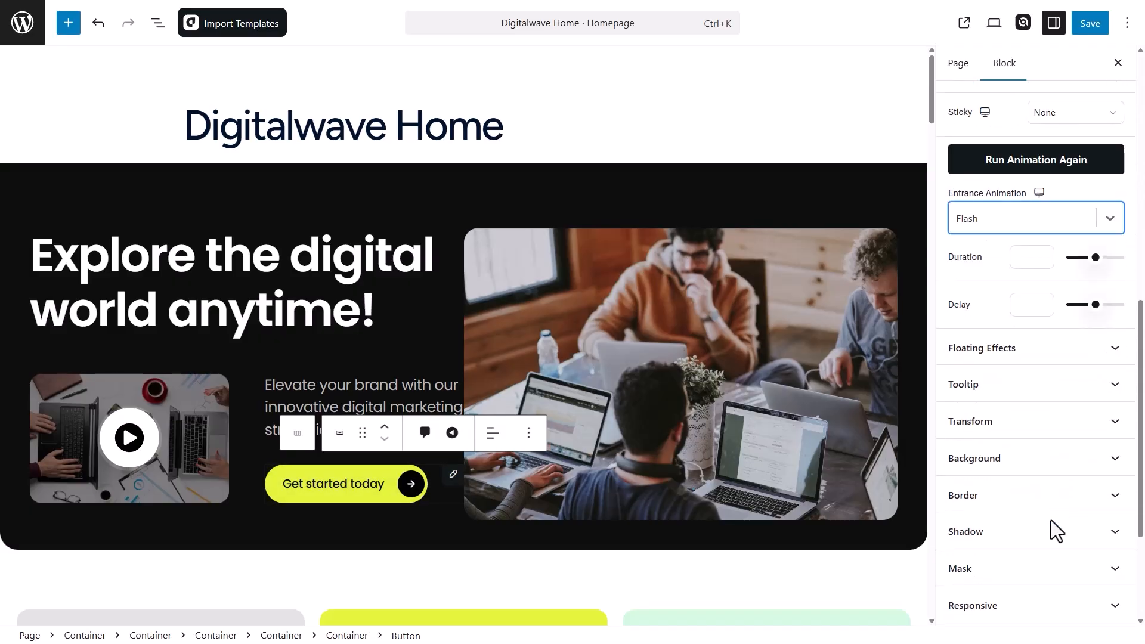
{"action": "left_click", "coordinate": [1069, 358]}
{"action": "left_click", "coordinate": [1069, 357]}
{"action": "scroll", "coordinate": [1070, 360], "scroll_direction": "down", "scroll_amount": 3}
{"action": "scroll", "coordinate": [1070, 360], "scroll_direction": "up", "scroll_amount": 12}
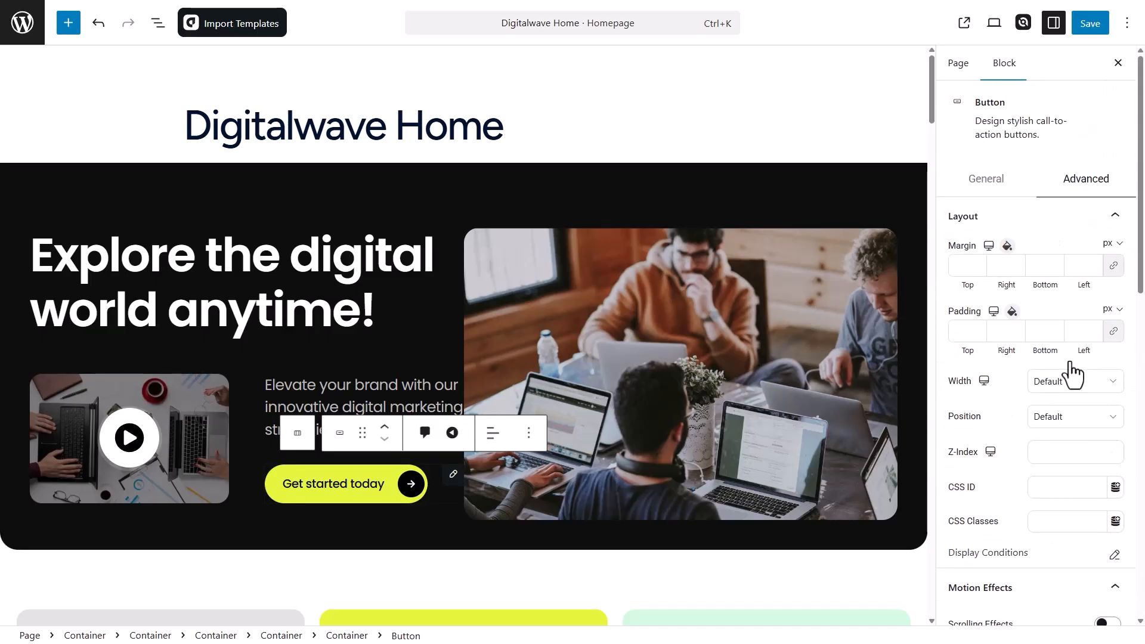
Change the hero button's text to "Get Started Now"
{"action": "left_click", "coordinate": [1010, 182]}
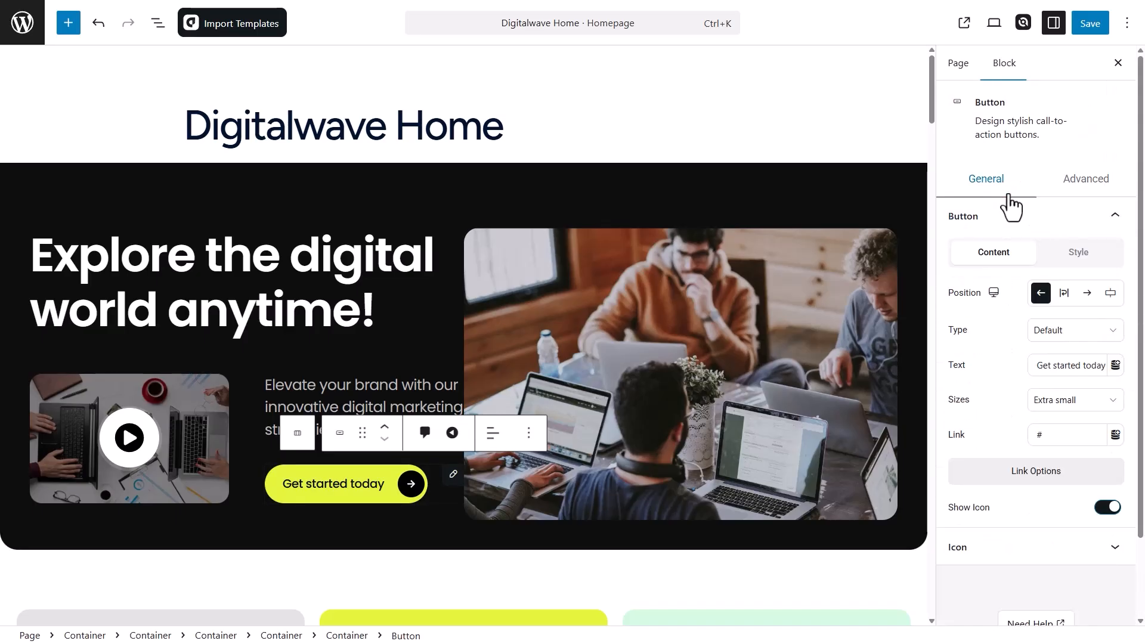
{"action": "left_click", "coordinate": [1091, 366]}
{"action": "type", "text": "Now"}
{"action": "key", "text": "Left"}
{"action": "key", "text": "Left"}
{"action": "key", "text": "Left"}
{"action": "key", "text": "BackSpace"}
{"action": "type", "text": "S"}
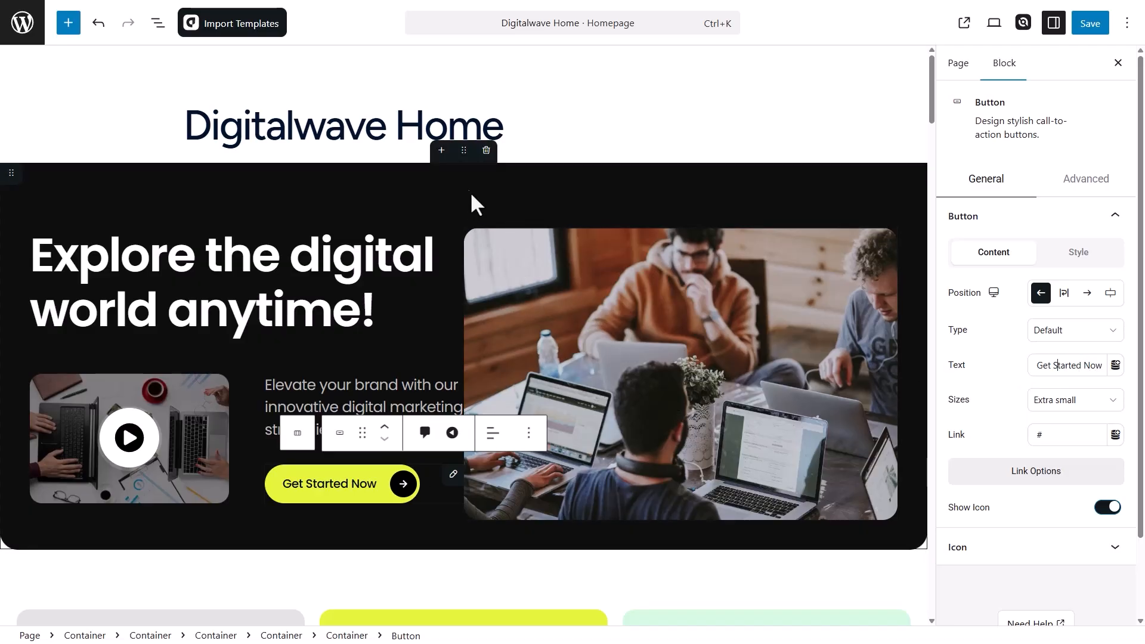
Check the hero container's layout options, try a content width of 1415 px and set it back to 1400 px
{"action": "left_click", "coordinate": [462, 150]}
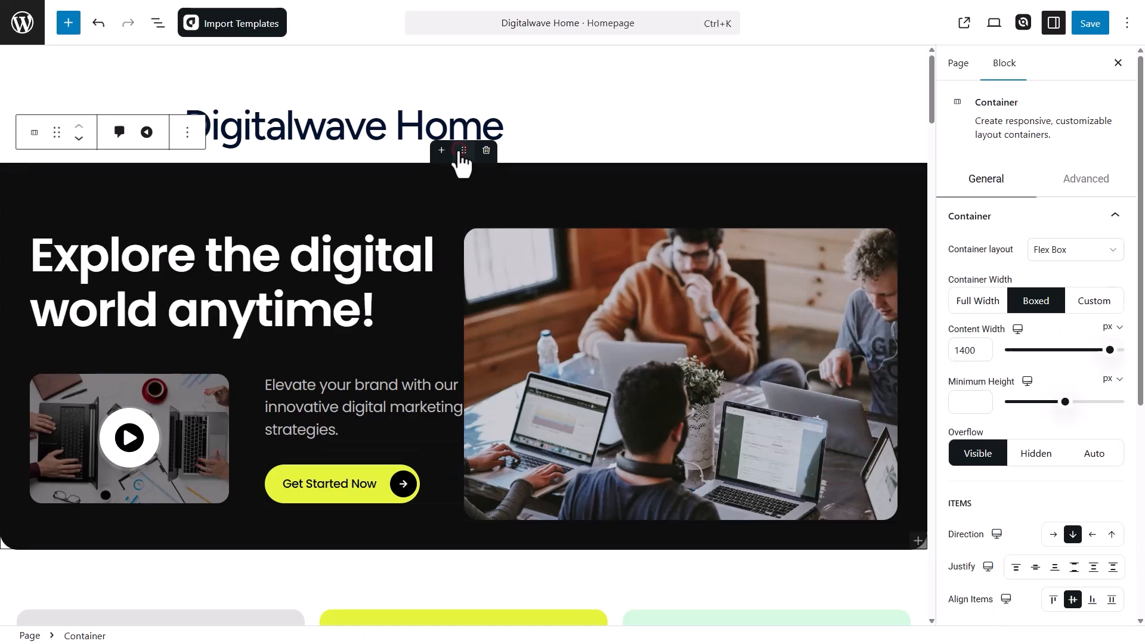
{"action": "left_click", "coordinate": [1090, 248]}
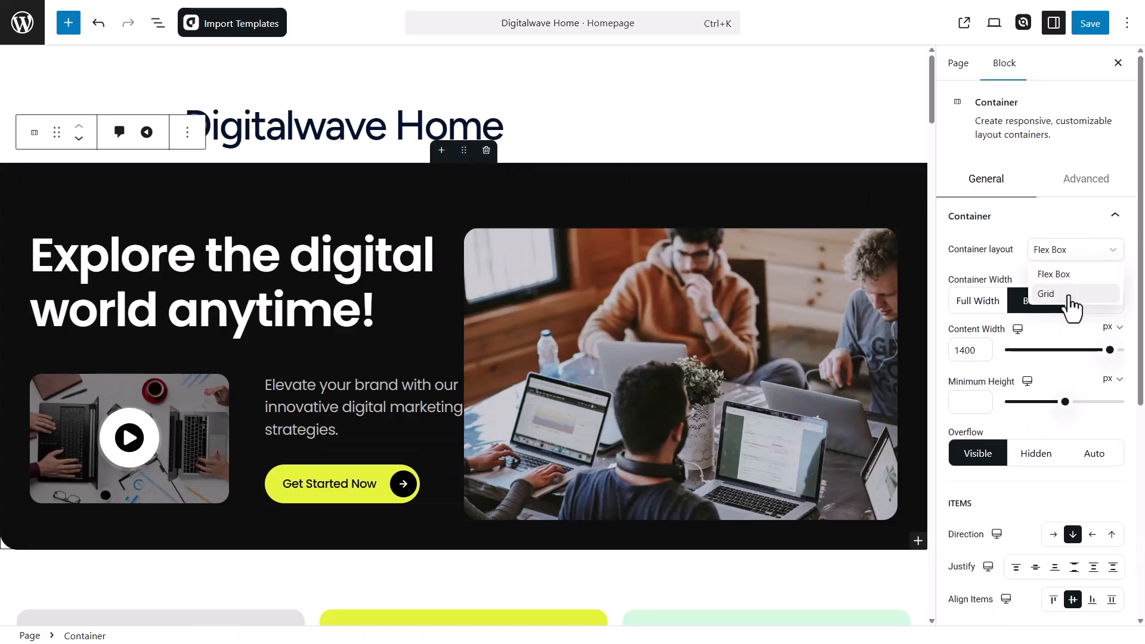
{"action": "mouse_move", "coordinate": [1109, 350]}
{"action": "left_mouse_down"}
{"action": "mouse_move", "coordinate": [1098, 357]}
{"action": "mouse_move", "coordinate": [1110, 356]}
{"action": "left_mouse_up"}
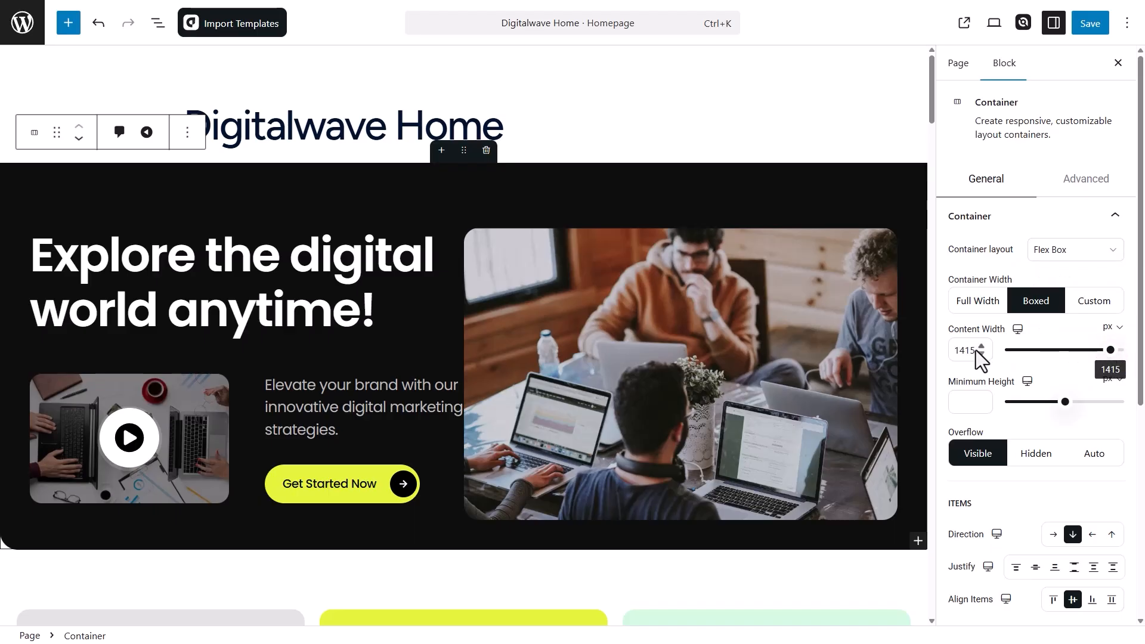
{"action": "double_click", "coordinate": [968, 350]}
{"action": "type", "text": "1400"}
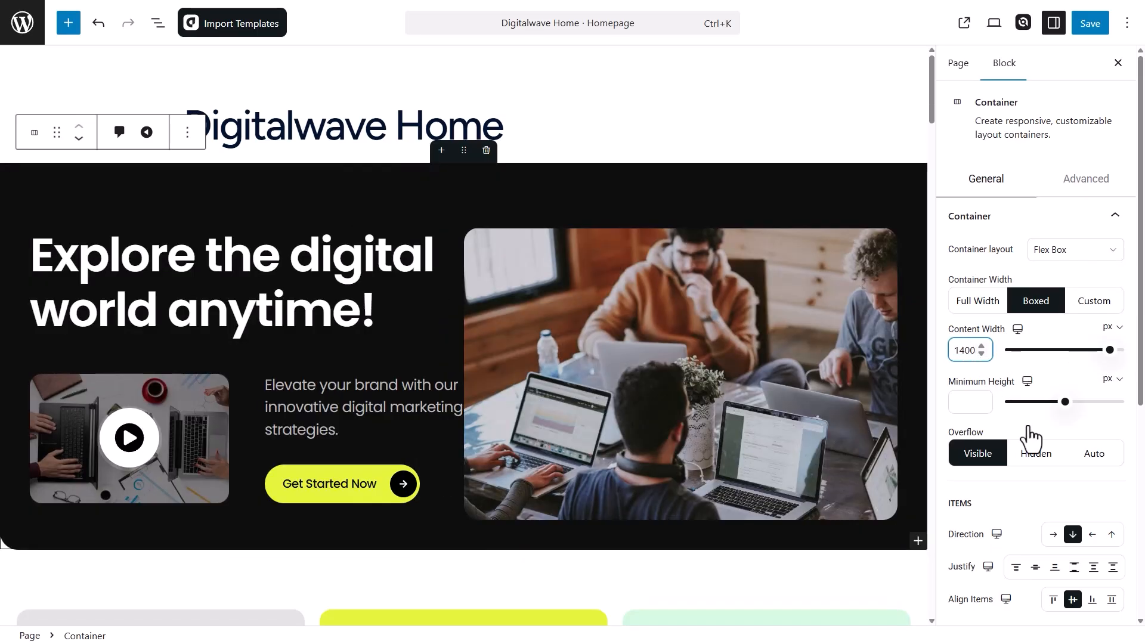
For the "Rise in conversion" image, try the Square - 1:1 aspect ratio and return it to Original
{"action": "scroll", "coordinate": [1027, 424], "scroll_direction": "down", "scroll_amount": 5}
{"action": "scroll", "coordinate": [823, 441], "scroll_direction": "down", "scroll_amount": 10}
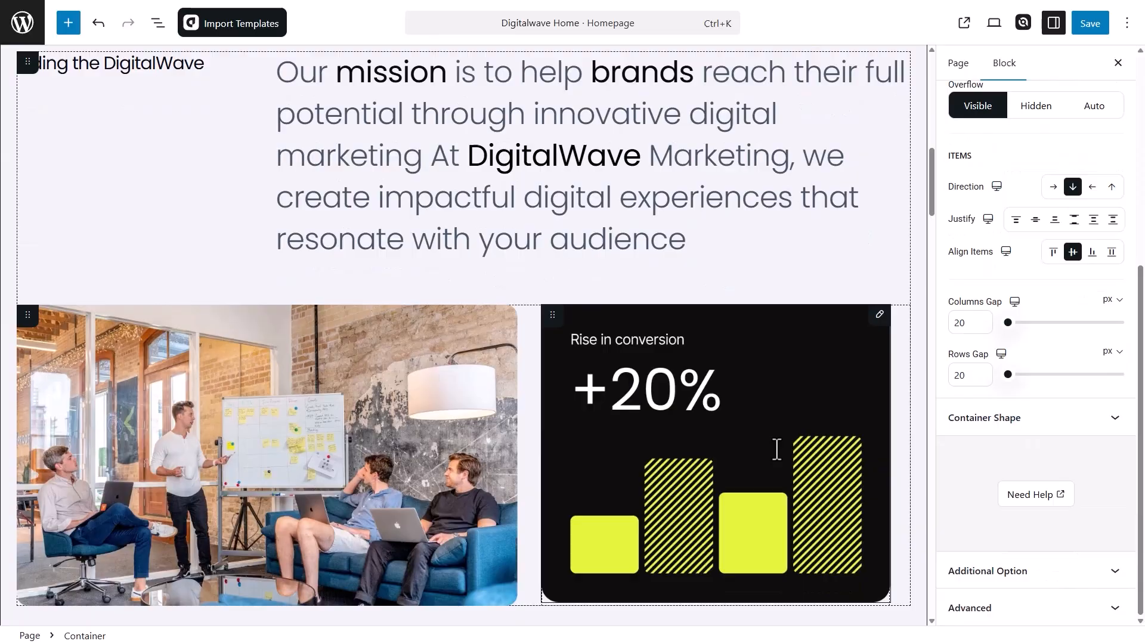
{"action": "left_click", "coordinate": [874, 335]}
{"action": "scroll", "coordinate": [1030, 329], "scroll_direction": "down", "scroll_amount": 4}
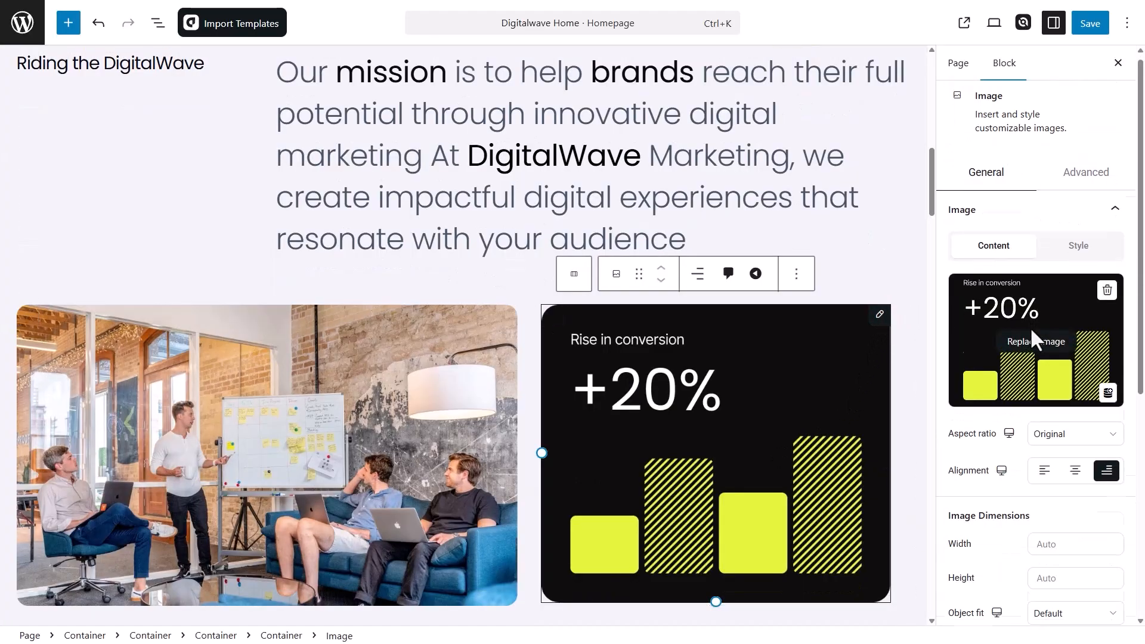
{"action": "left_click", "coordinate": [1078, 246]}
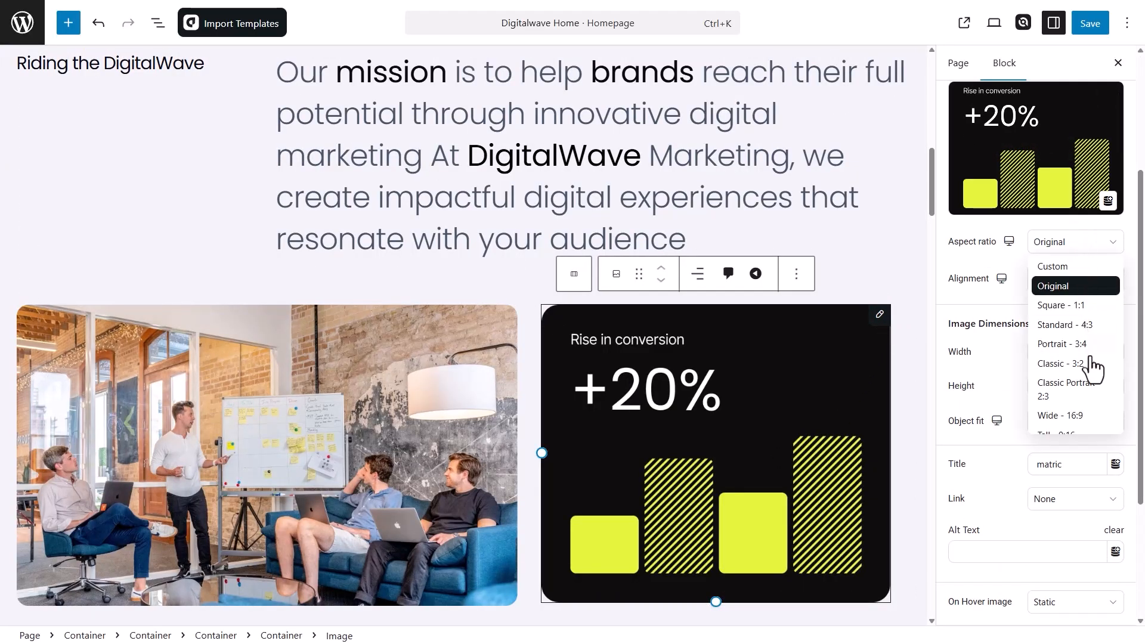
{"action": "left_click", "coordinate": [1082, 306]}
{"action": "left_click", "coordinate": [1079, 244]}
{"action": "left_click", "coordinate": [1071, 288]}
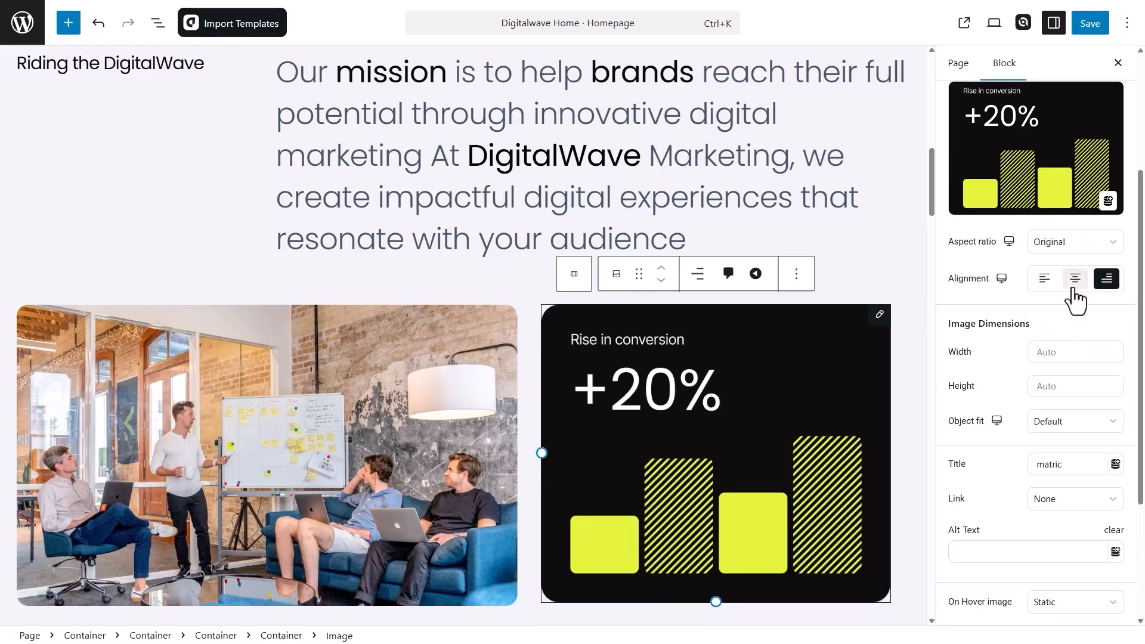
Enter "image" as the alt text of the "Rise in conversion" image
{"action": "scroll", "coordinate": [1072, 298], "scroll_direction": "down", "scroll_amount": 4}
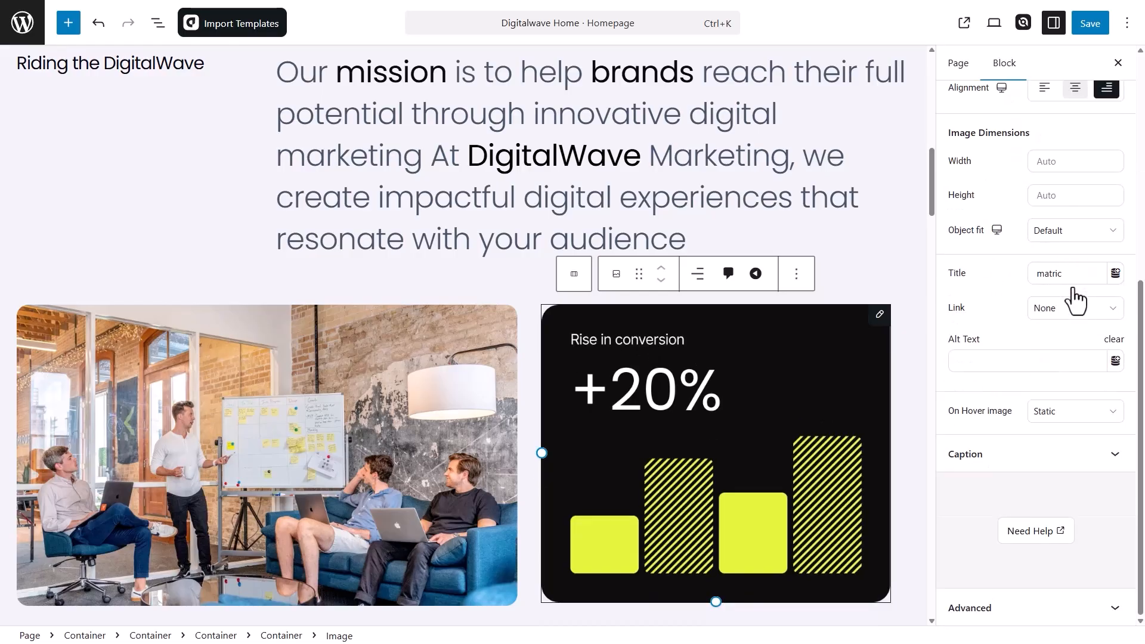
{"action": "left_click", "coordinate": [991, 360]}
{"action": "type", "text": "image"}
{"action": "scroll", "coordinate": [991, 360], "scroll_direction": "up", "scroll_amount": 5}
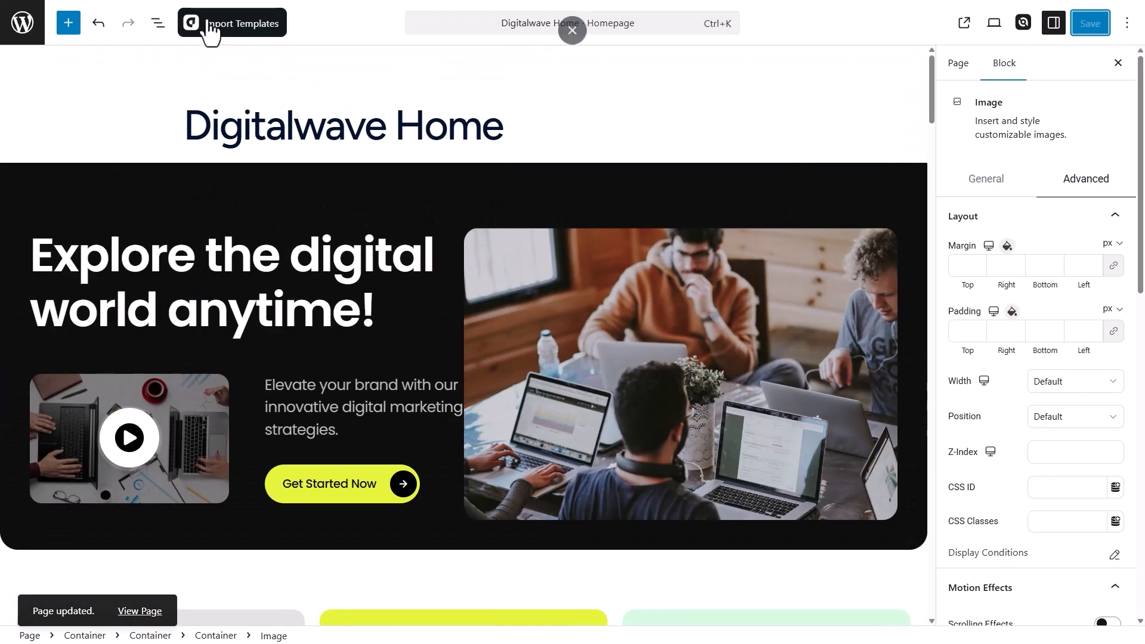
Leave the page editor, visit the live site and review the homepage from the hero down to the FAQs
{"action": "left_click", "coordinate": [30, 27]}
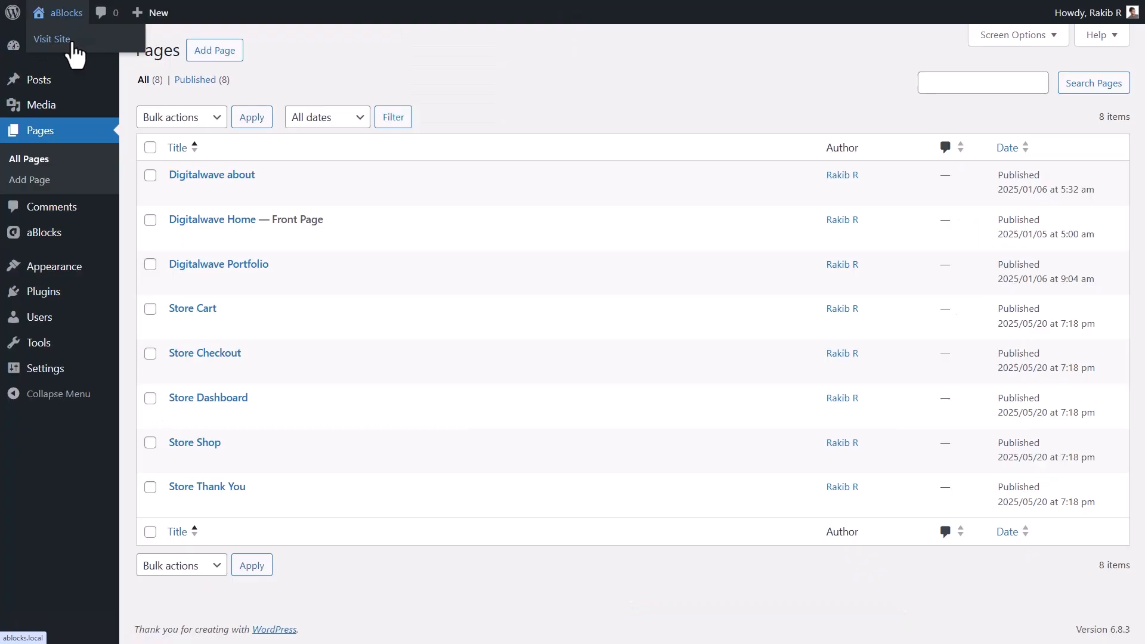
{"action": "left_click", "coordinate": [72, 41]}
{"action": "scroll", "coordinate": [73, 43], "scroll_direction": "down", "scroll_amount": 15}
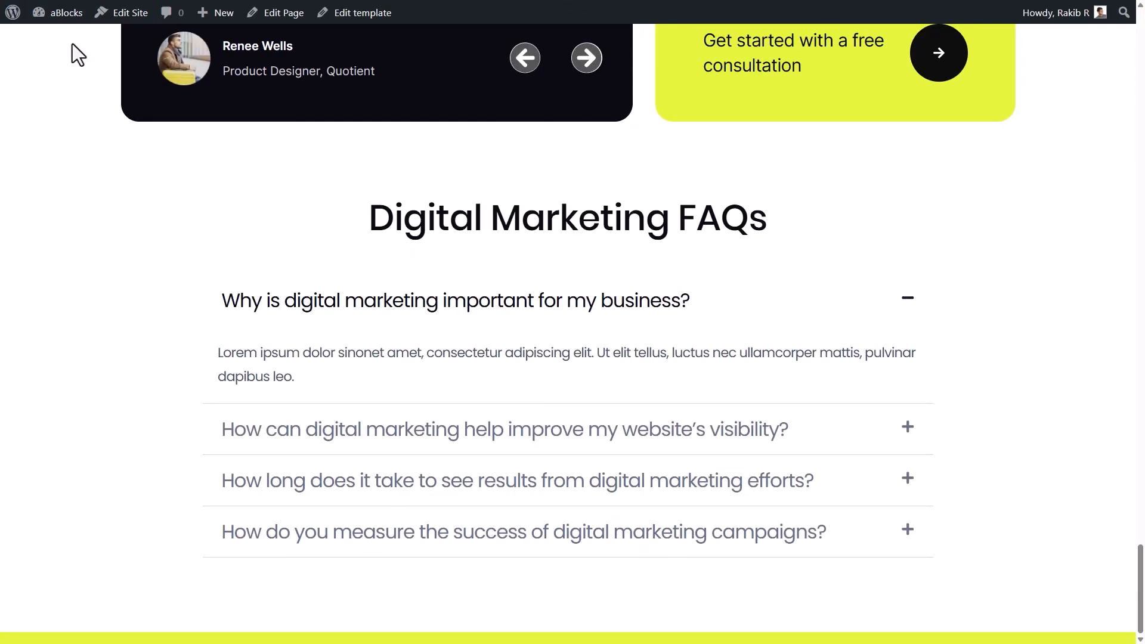
{"action": "scroll", "coordinate": [73, 44], "scroll_direction": "up", "scroll_amount": 15}
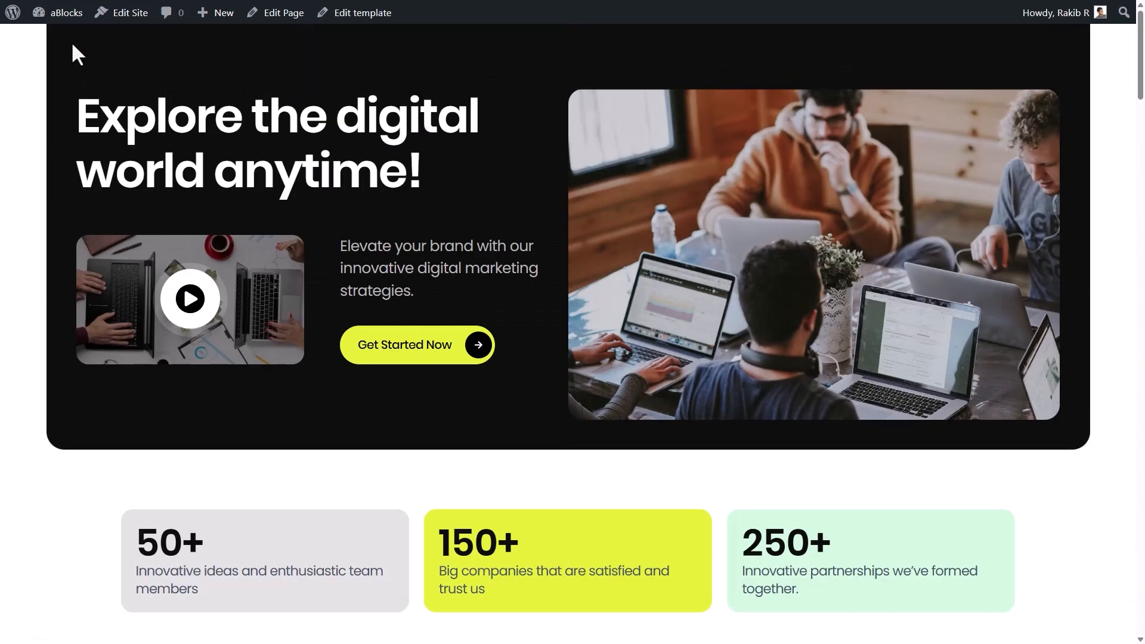